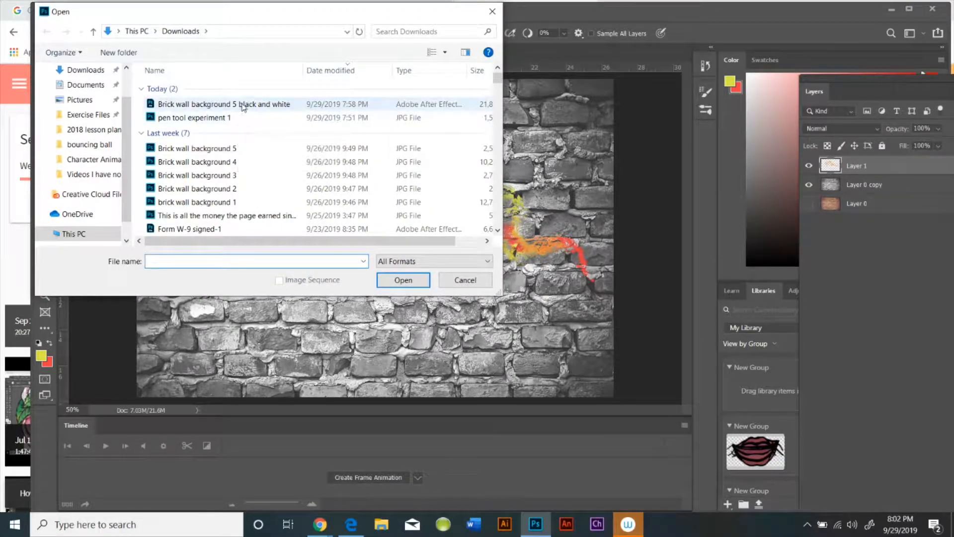
- Open the Brick wall background 5 image and add a new empty layer named Layer 1 in Normal mode
left_click(231, 148)
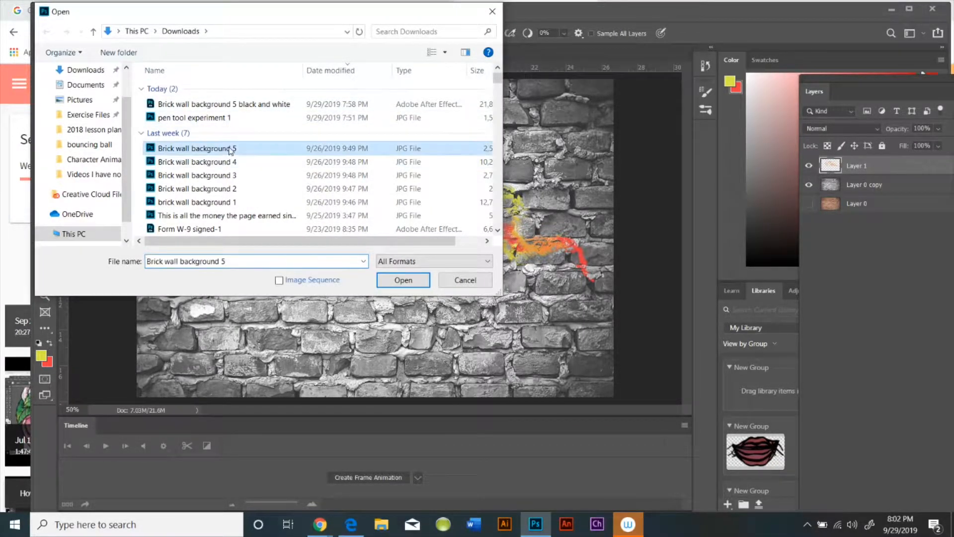
left_click(404, 279)
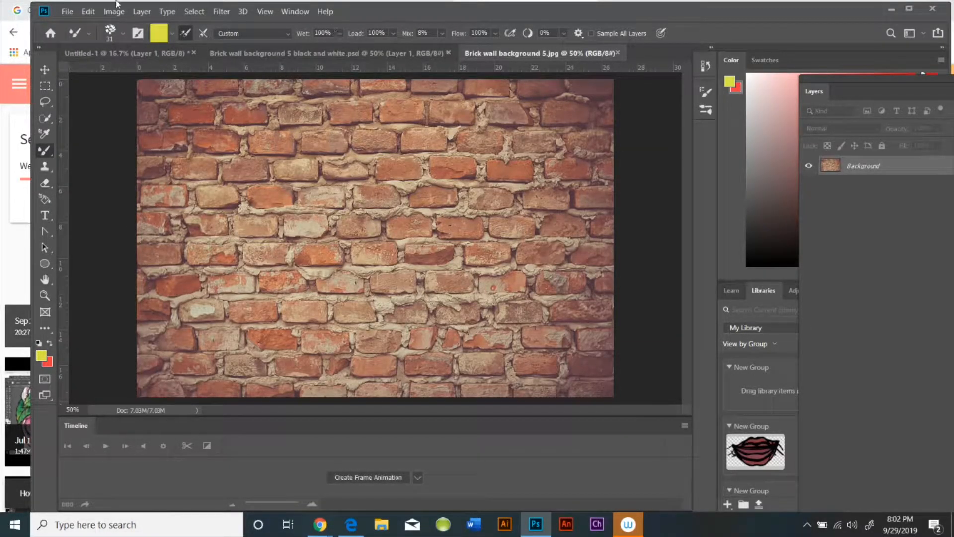
left_click(141, 12)
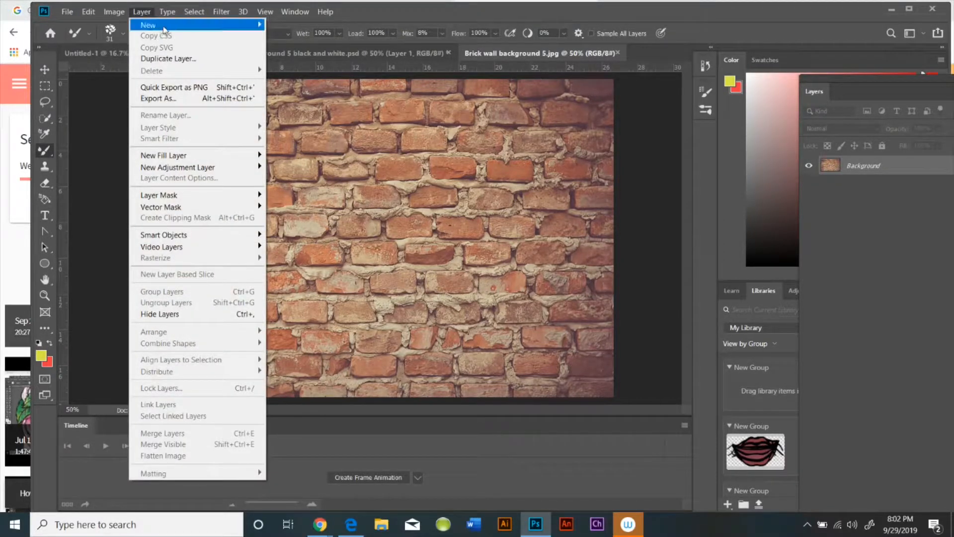
mouse_move(178, 15)
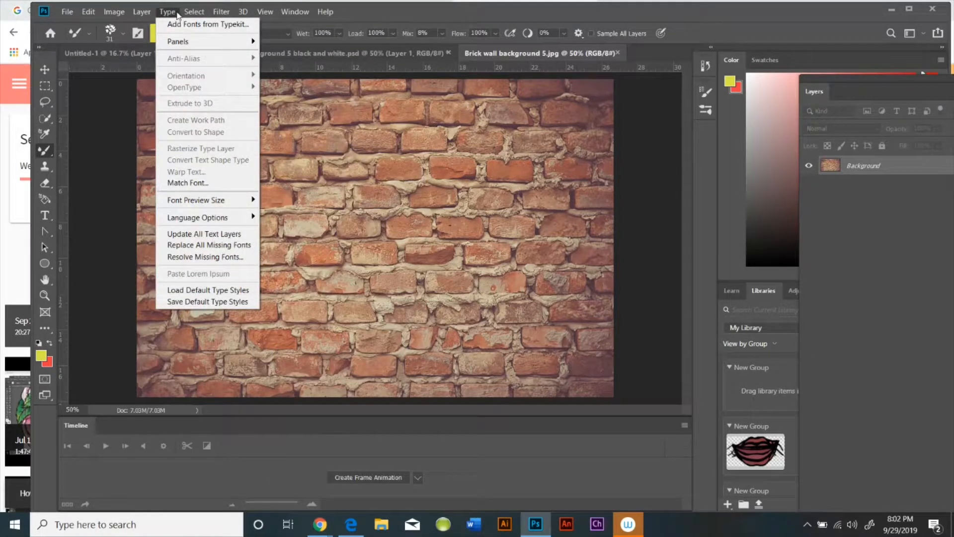
mouse_move(142, 12)
mouse_move(201, 26)
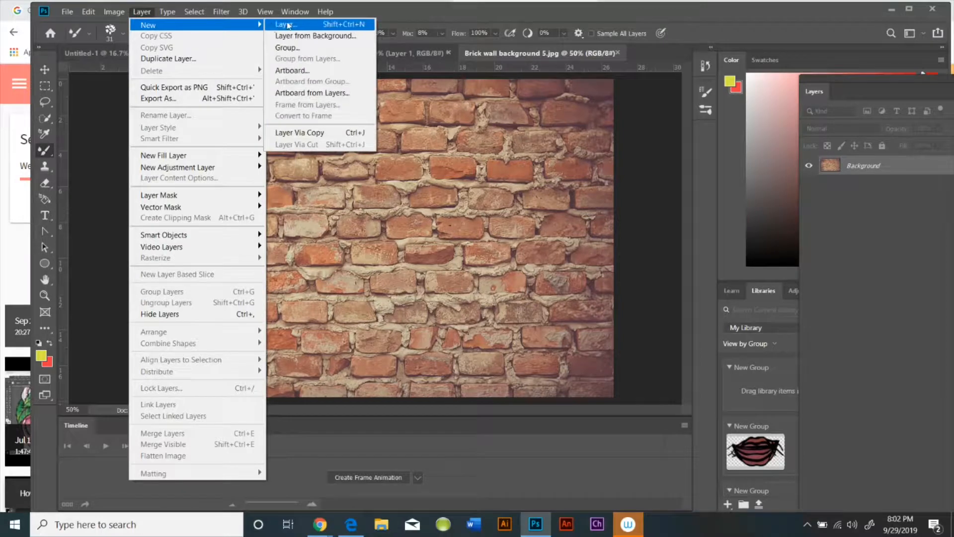
left_click(288, 25)
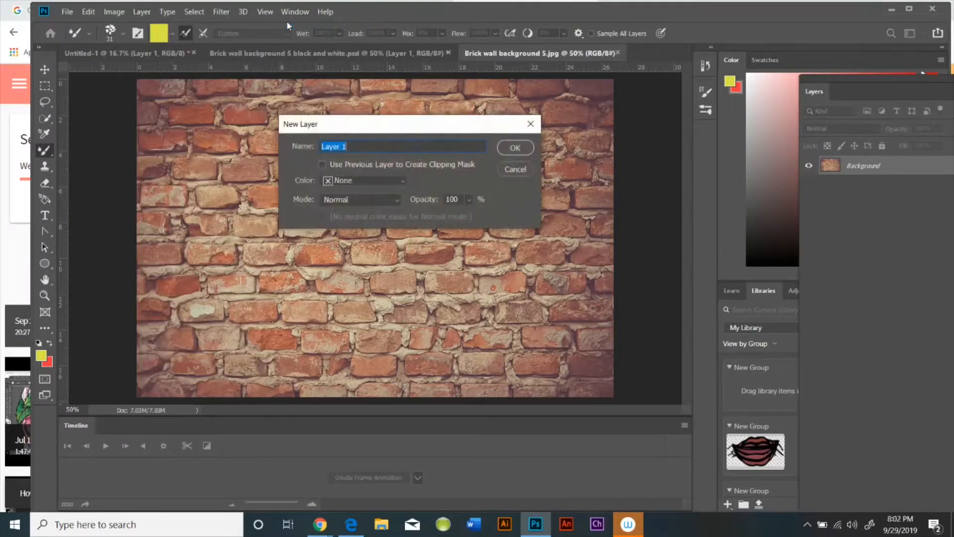
left_click(530, 146)
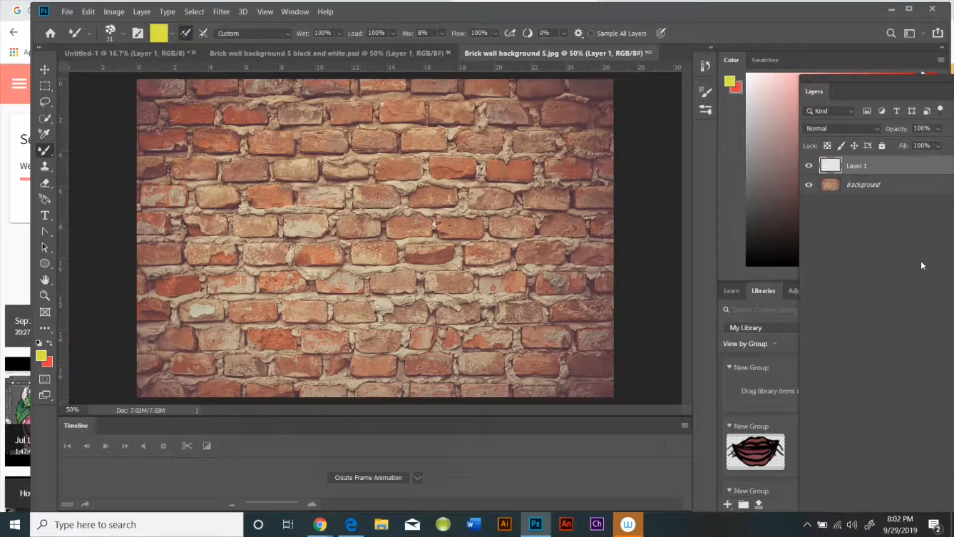
- Convert the locked Background into a regular layer named Layer 0
left_click(835, 187)
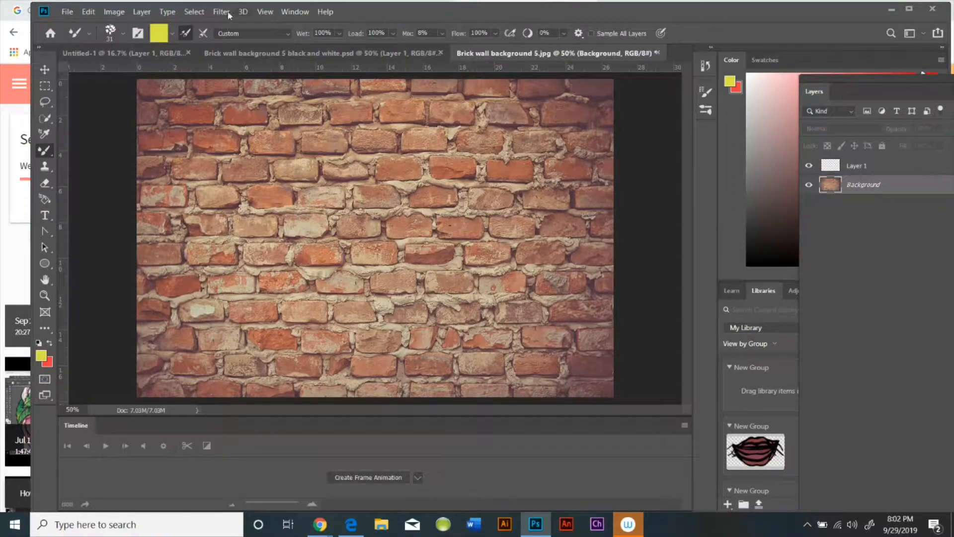
left_click(142, 11)
mouse_move(207, 27)
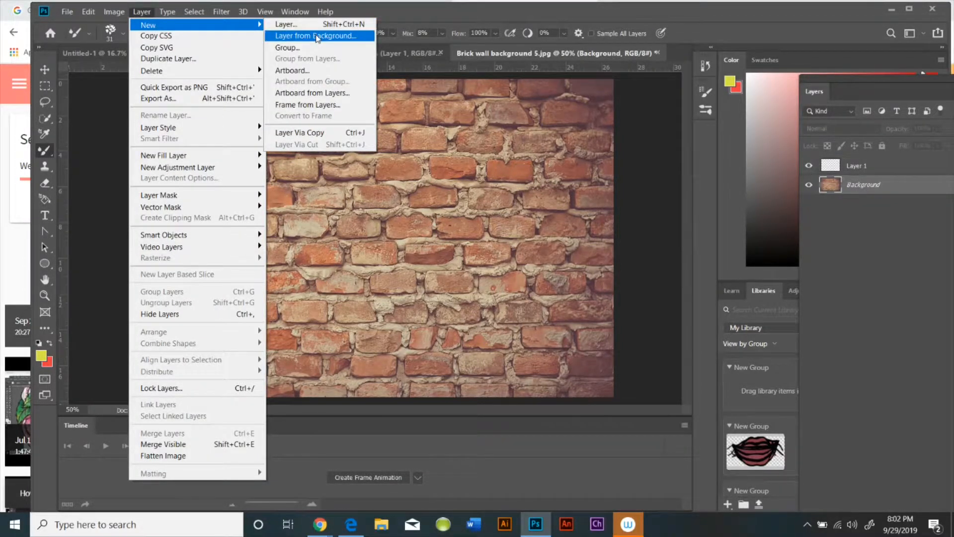
left_click(318, 37)
left_click(515, 149)
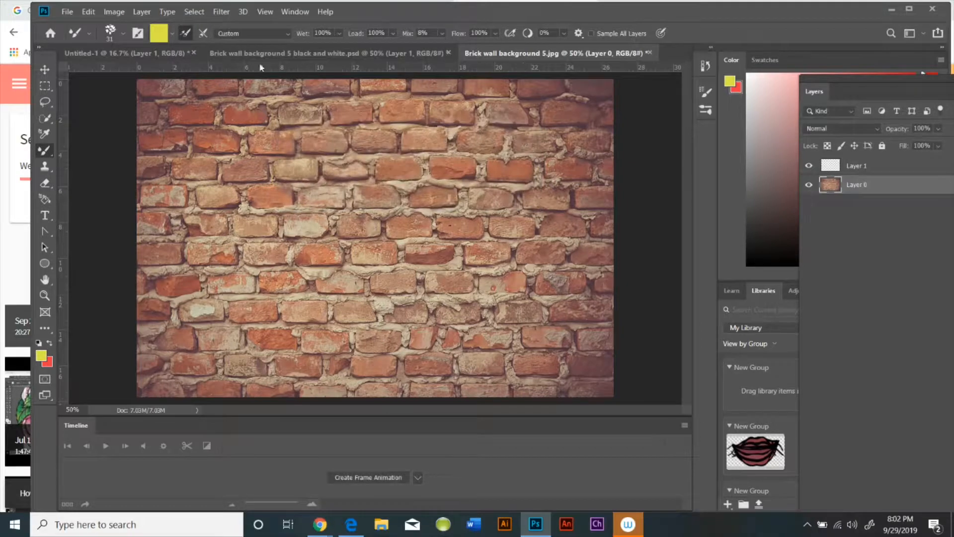
- Duplicate Layer 0 within the same document as Layer 0 copy
left_click(141, 12)
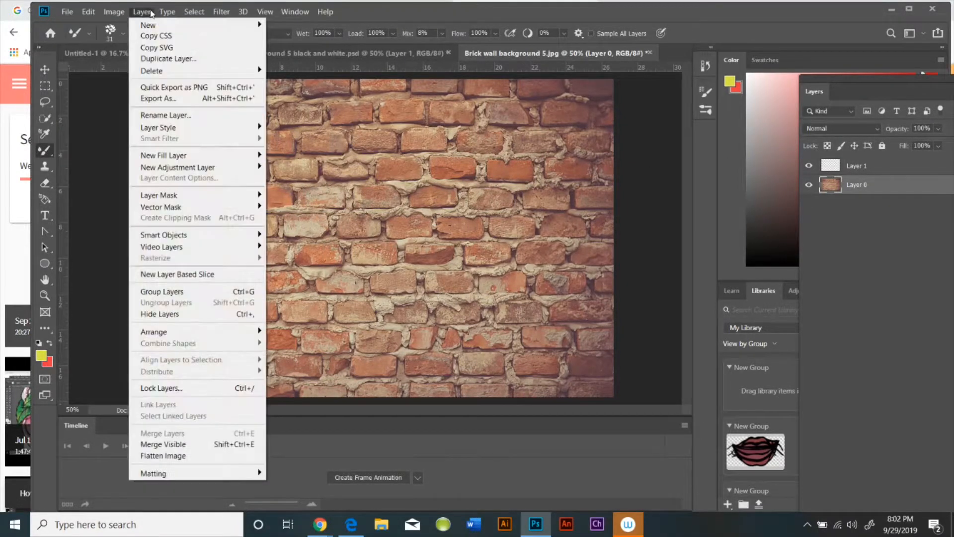
left_click(169, 58)
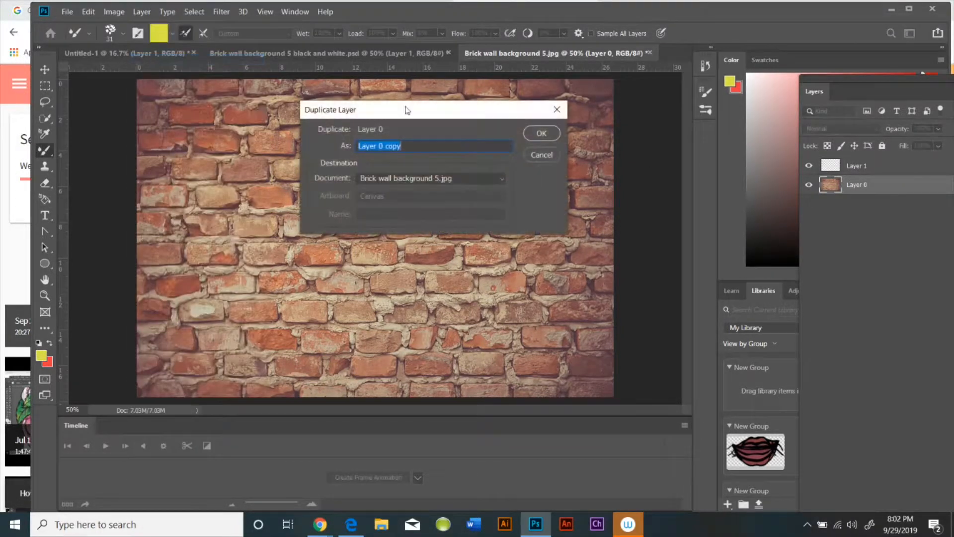
left_click(541, 134)
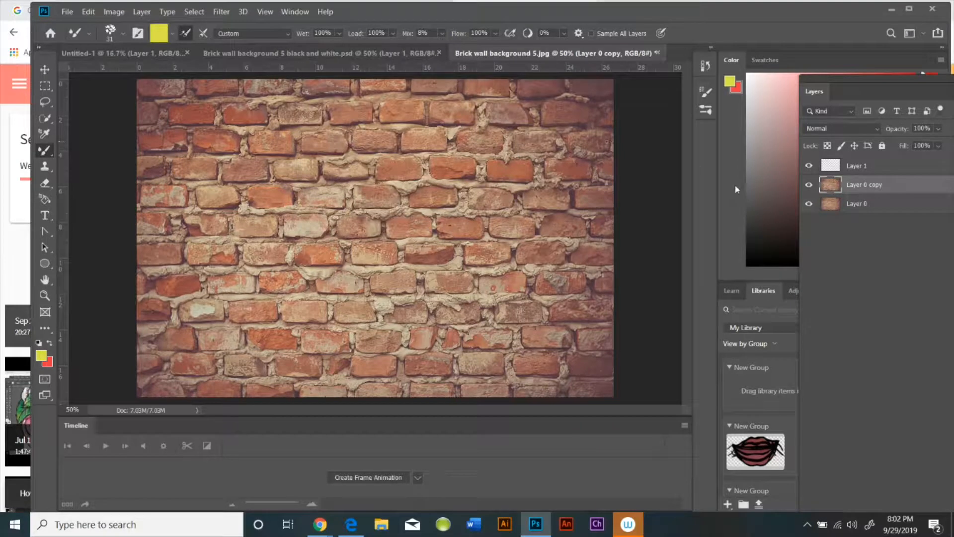
- Toggle the lock of the original Layer 0 on and off, and hide that layer
left_click(810, 204)
left_click(897, 205)
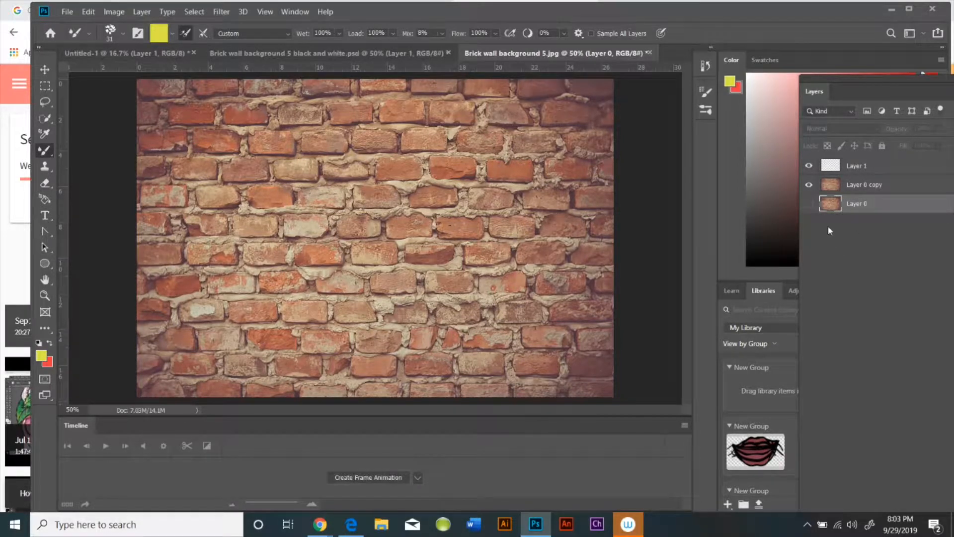
left_click(810, 205)
left_click(882, 146)
left_click(882, 146)
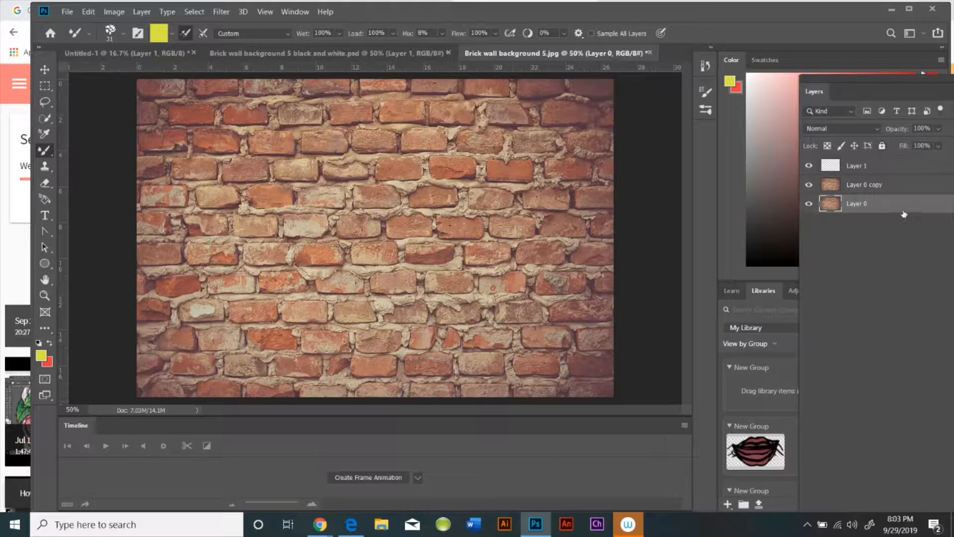
left_click(810, 204)
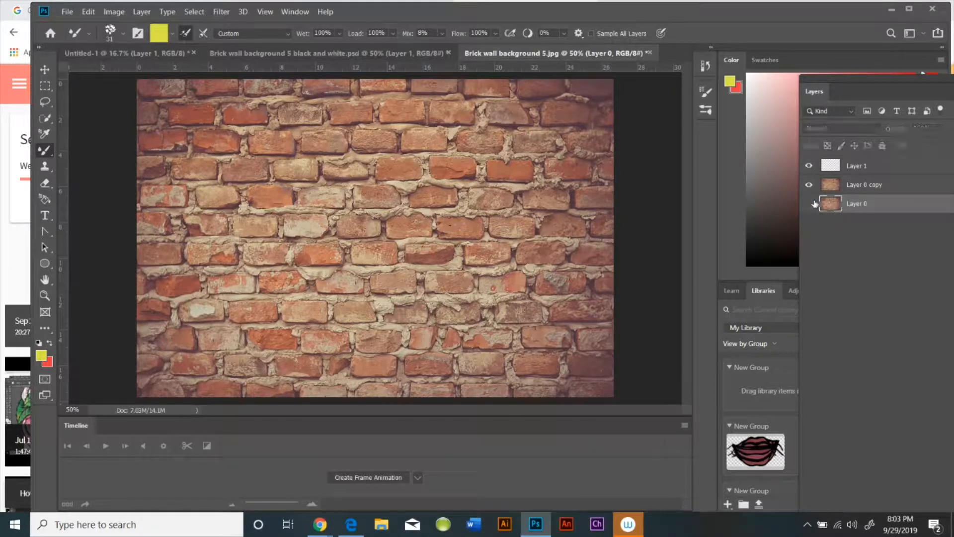
- Apply an Exposure adjustment of +0.66 to Layer 0 copy
left_click(876, 184)
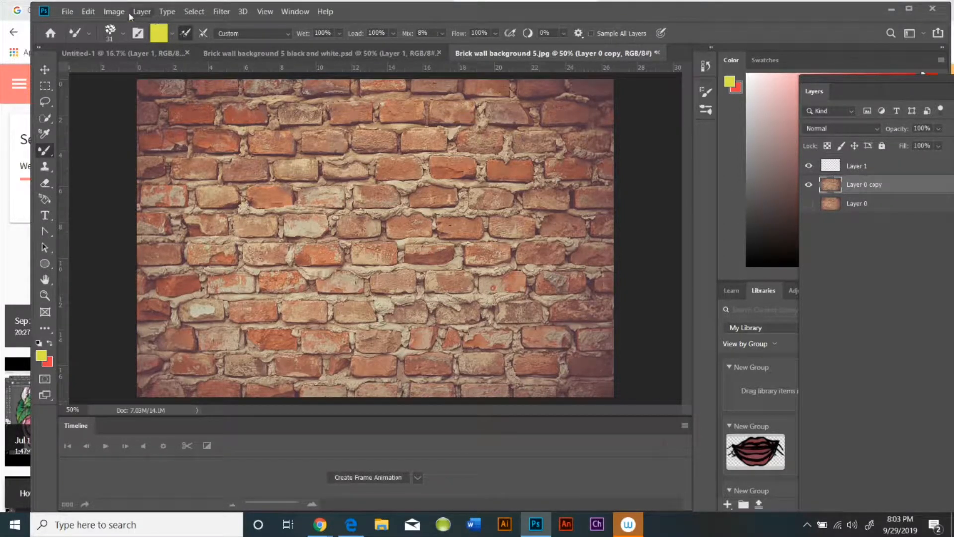
left_click(114, 12)
mouse_move(161, 44)
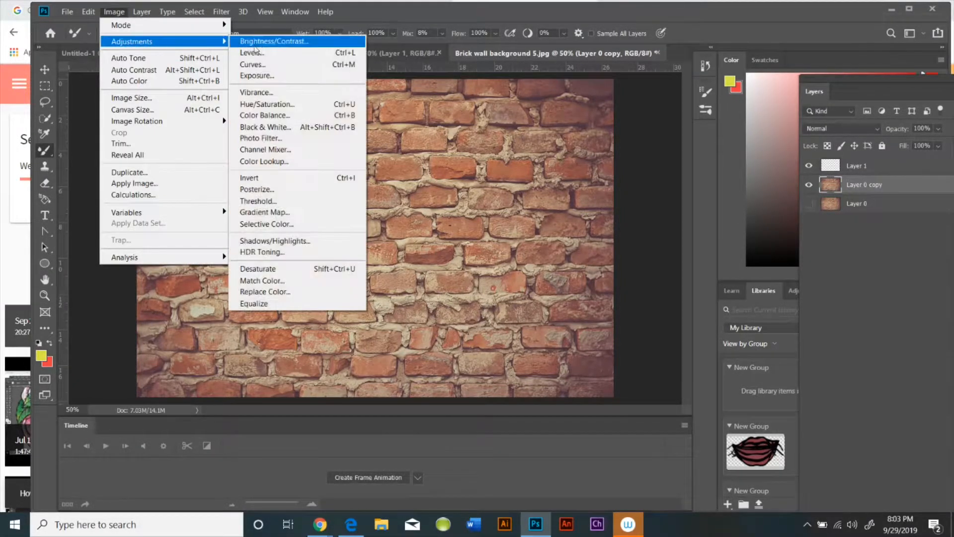
left_click(291, 76)
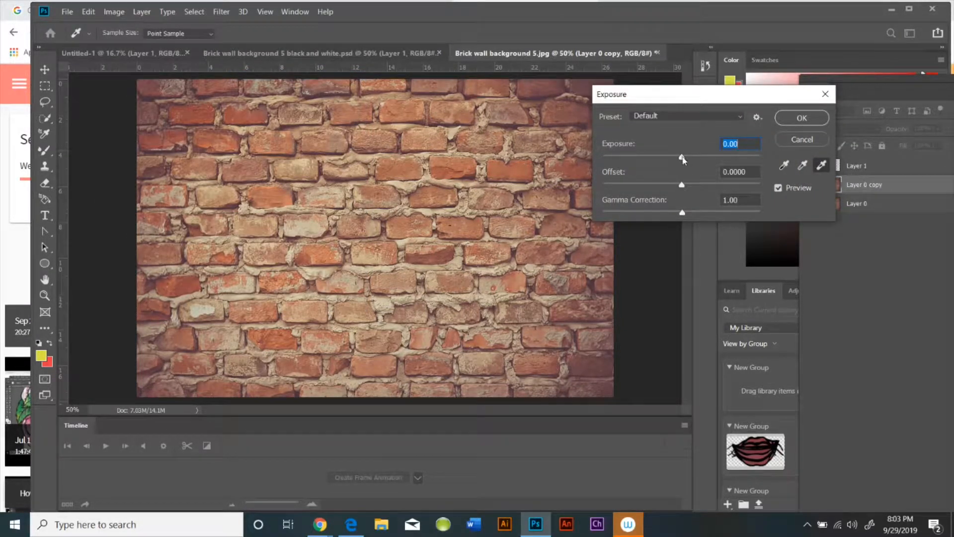
mouse_move(683, 158)
left_mouse_down()
mouse_move(707, 161)
mouse_move(691, 157)
left_mouse_up()
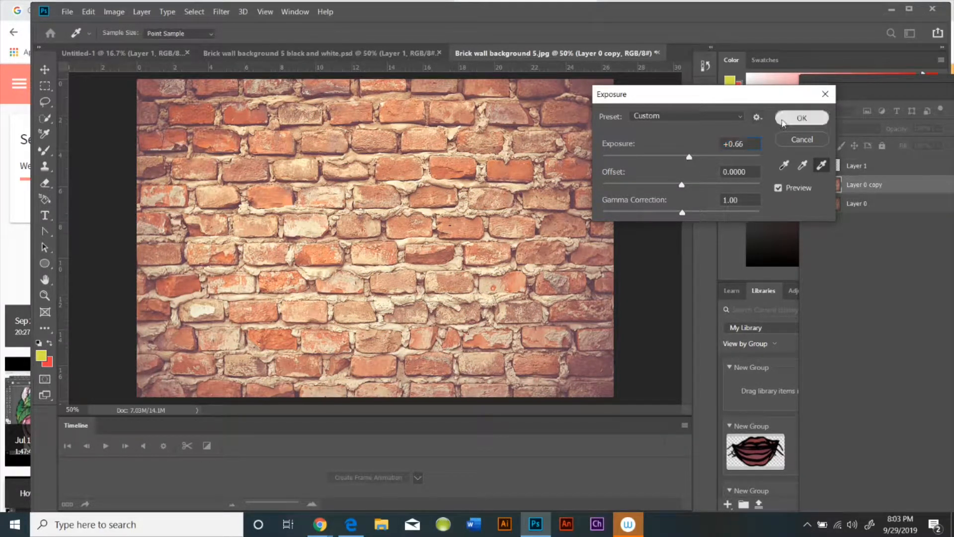
left_click(802, 118)
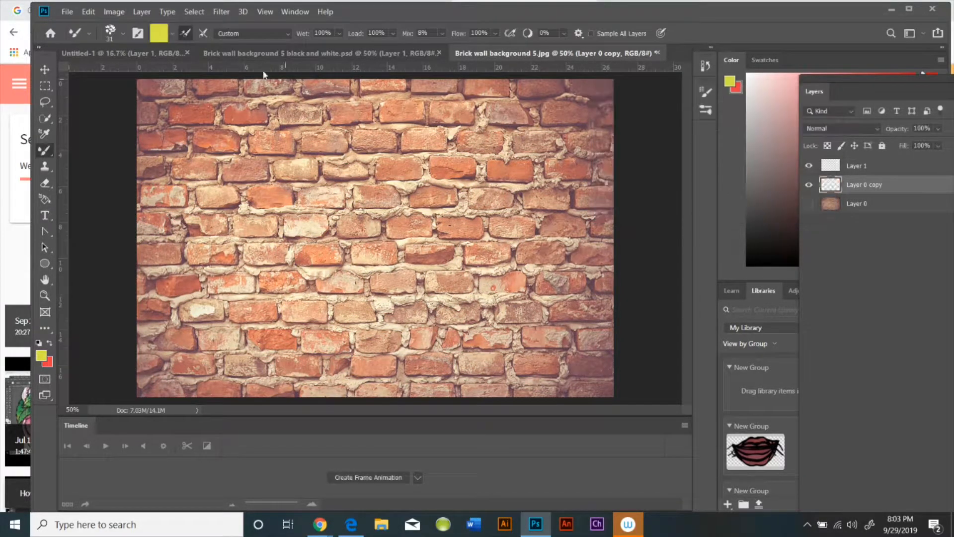
- Raise the contrast of Layer 0 copy to 100 with a Brightness/Contrast adjustment
left_click(114, 12)
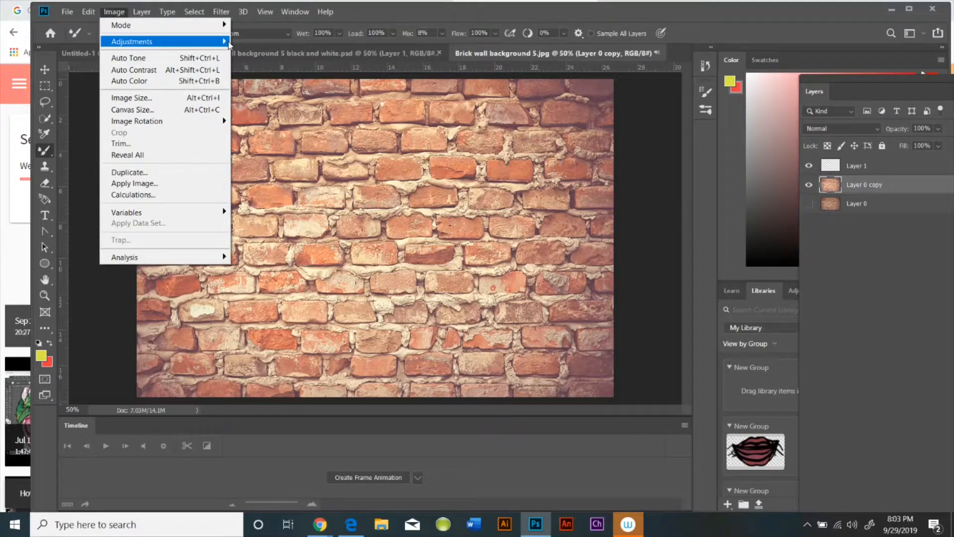
mouse_move(219, 41)
left_click(278, 41)
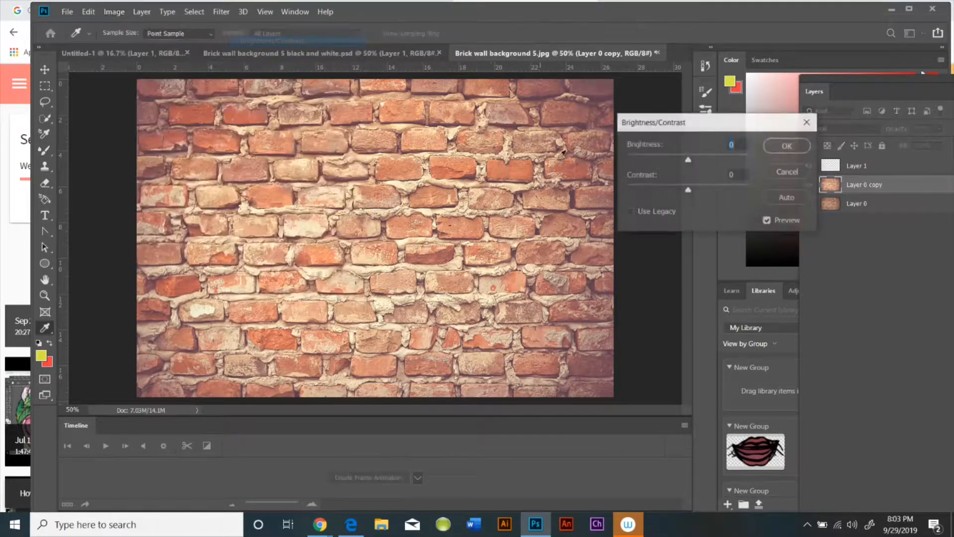
left_click(705, 191)
left_click_drag(708, 193, 754, 183)
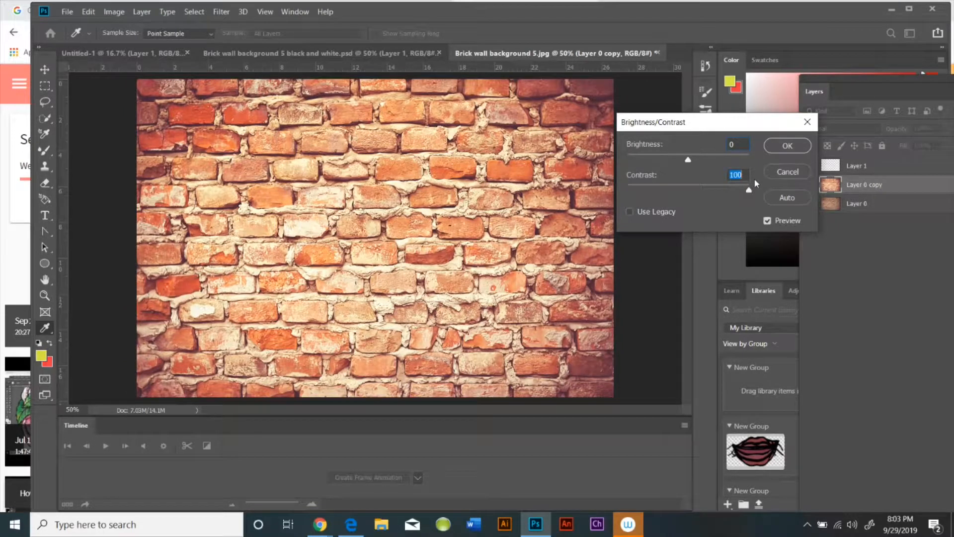
left_click(791, 144)
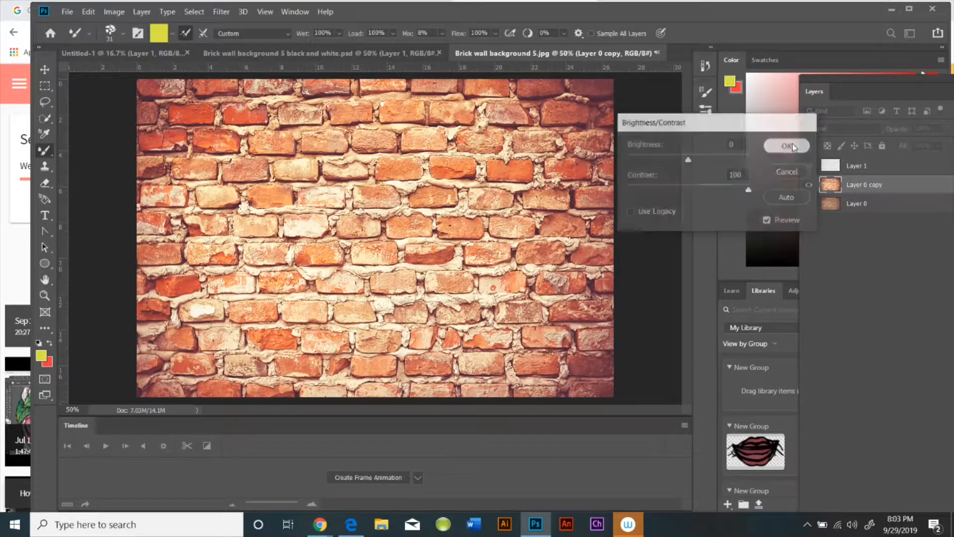
- Darken the midtones of Layer 0 copy with a Curves adjustment, moving the RGB midpoint to input 127 and output 92
left_click(114, 11)
mouse_move(214, 41)
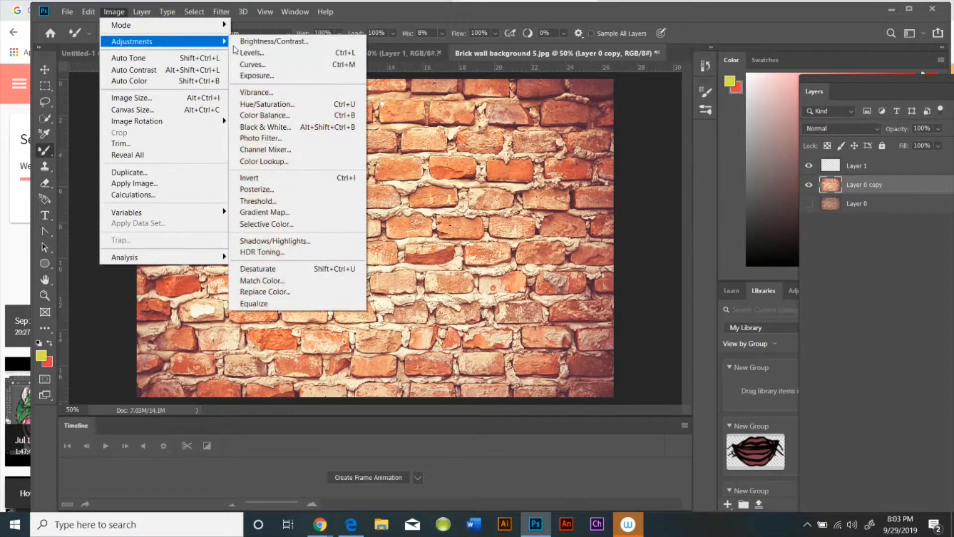
left_click(315, 64)
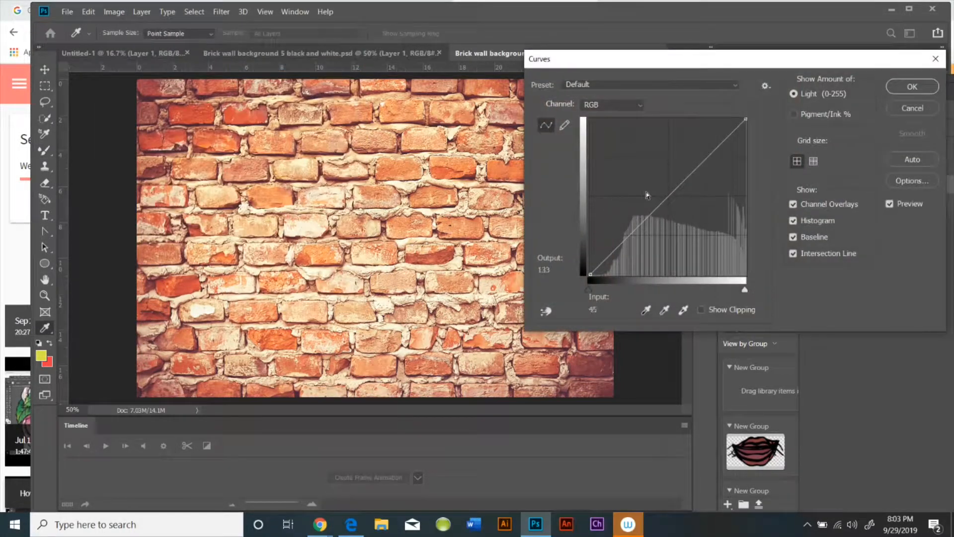
left_click_drag(668, 197, 668, 218)
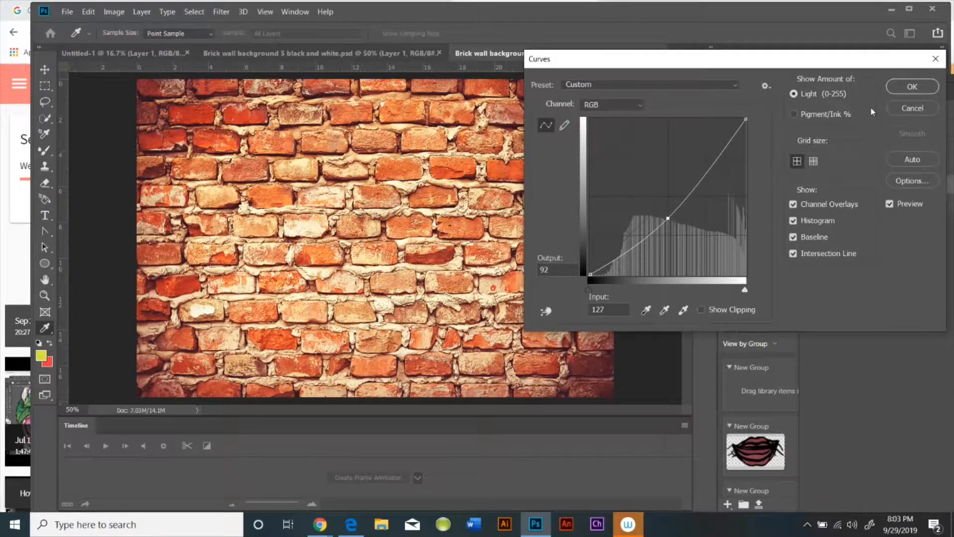
left_click(907, 87)
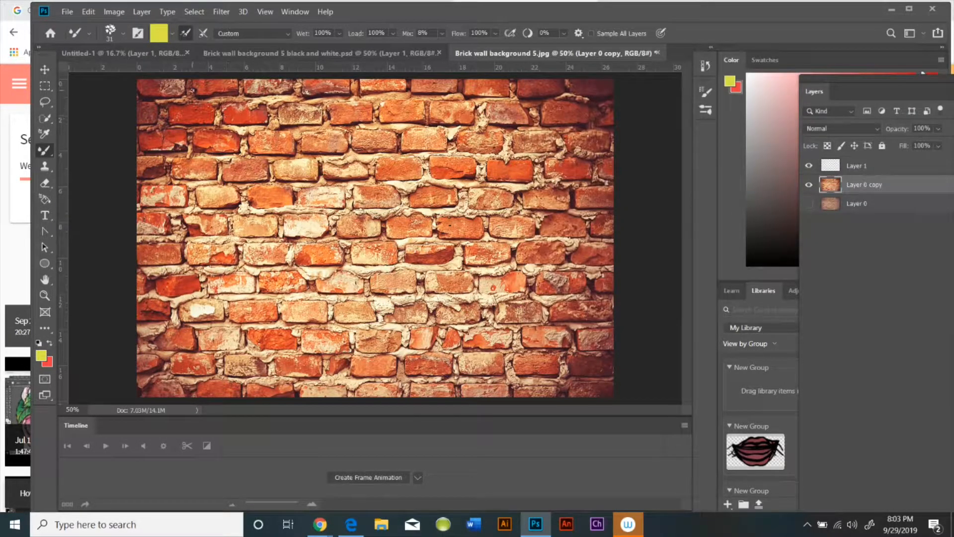
- Convert Layer 0 copy to grayscale with a Black & White adjustment using the Default preset
left_click(112, 12)
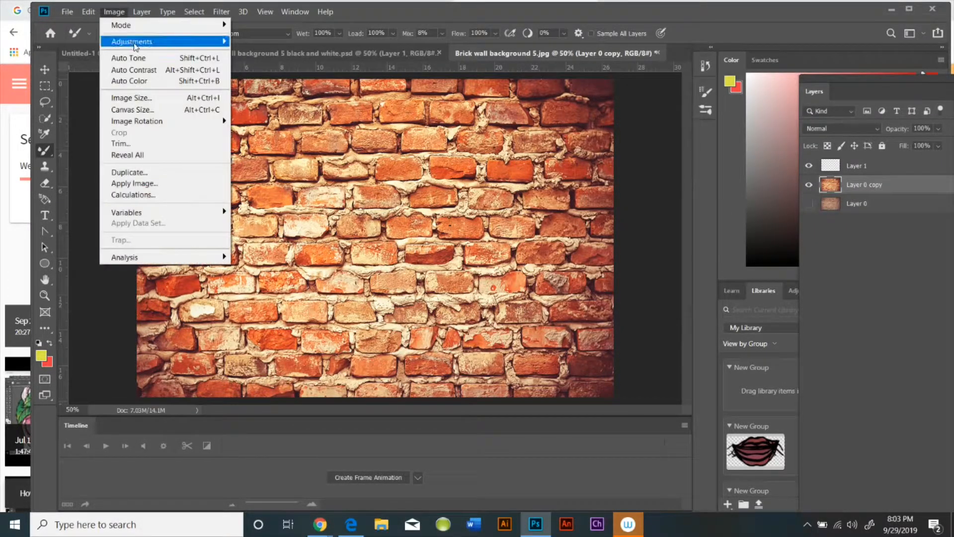
mouse_move(135, 45)
left_click(298, 128)
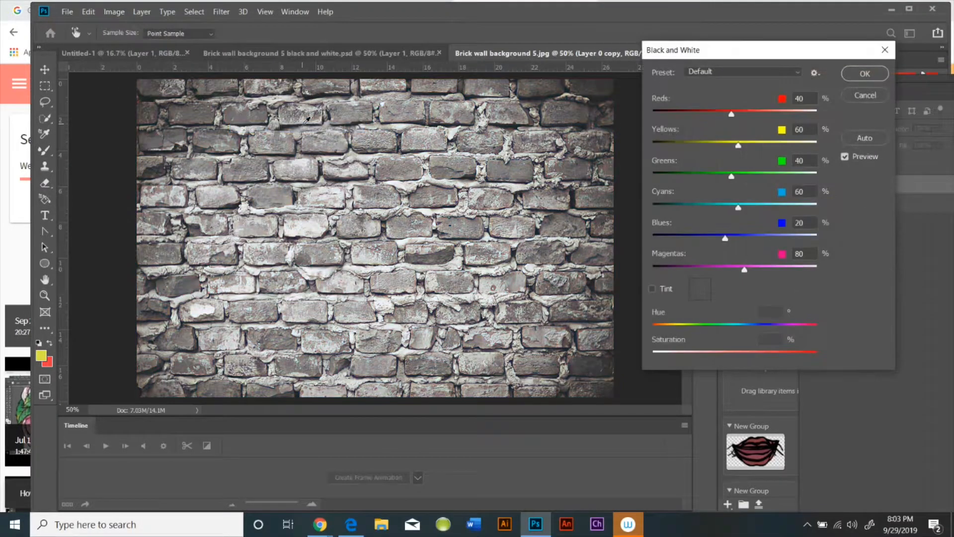
left_click(864, 74)
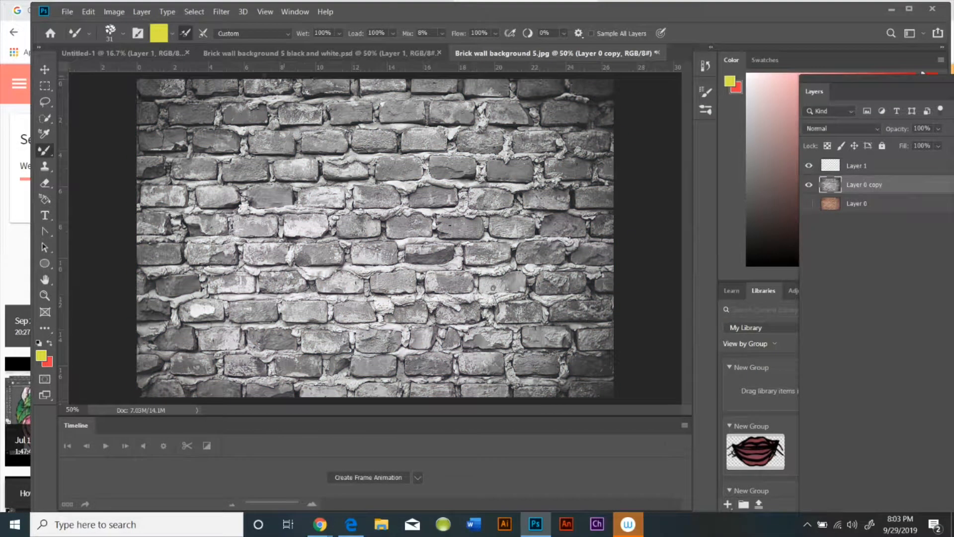
- Apply a Brightness/Contrast adjustment to Layer 0 copy with brightness 21 and contrast 81
left_click(123, 11)
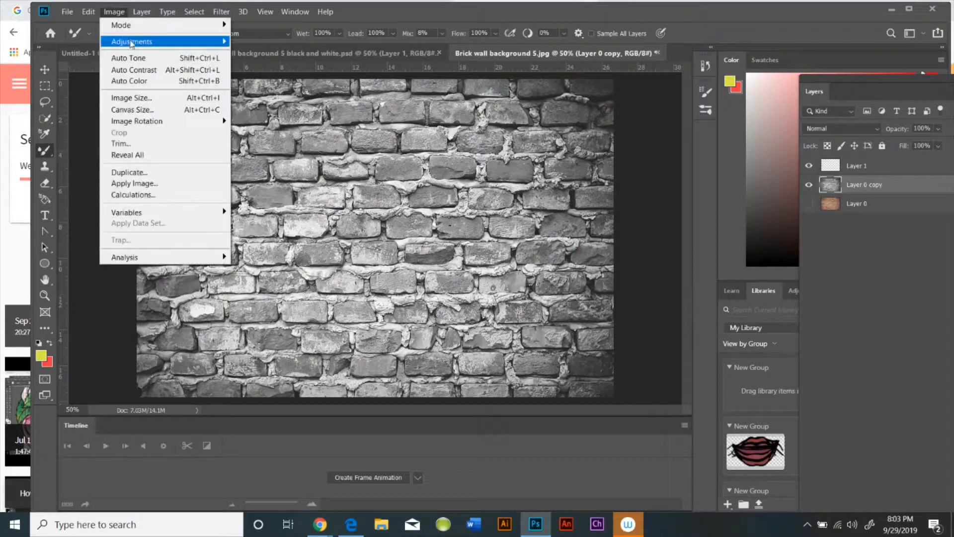
mouse_move(149, 43)
left_click(273, 44)
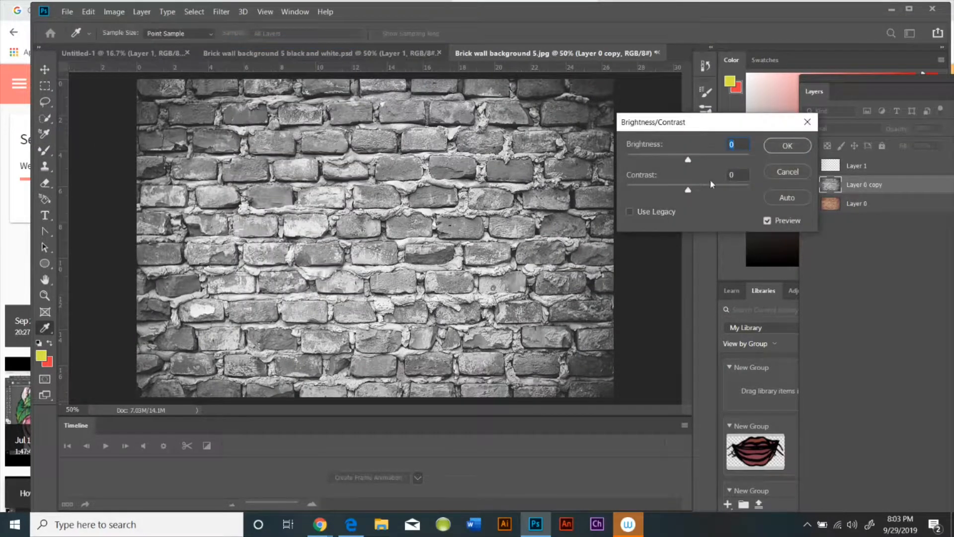
left_click_drag(689, 192, 738, 191)
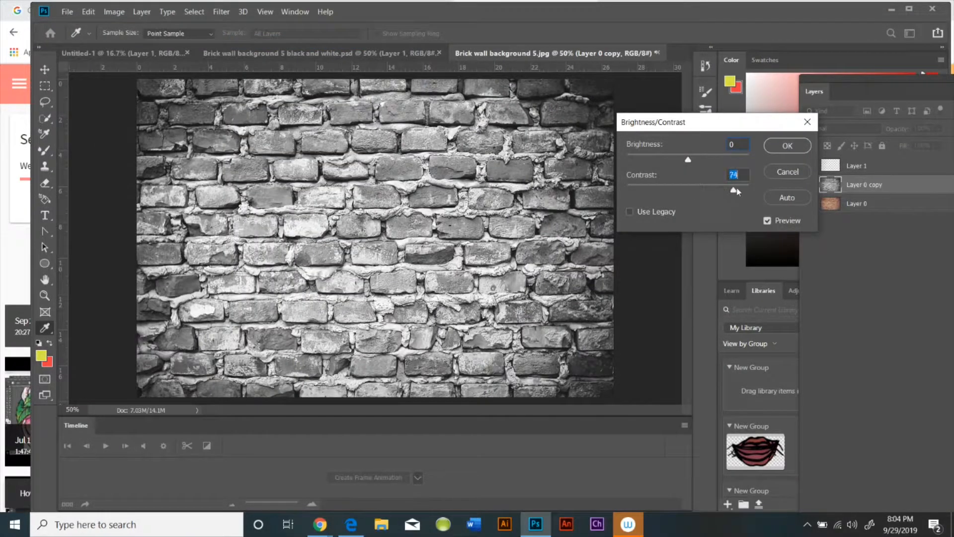
left_click_drag(690, 164, 694, 165)
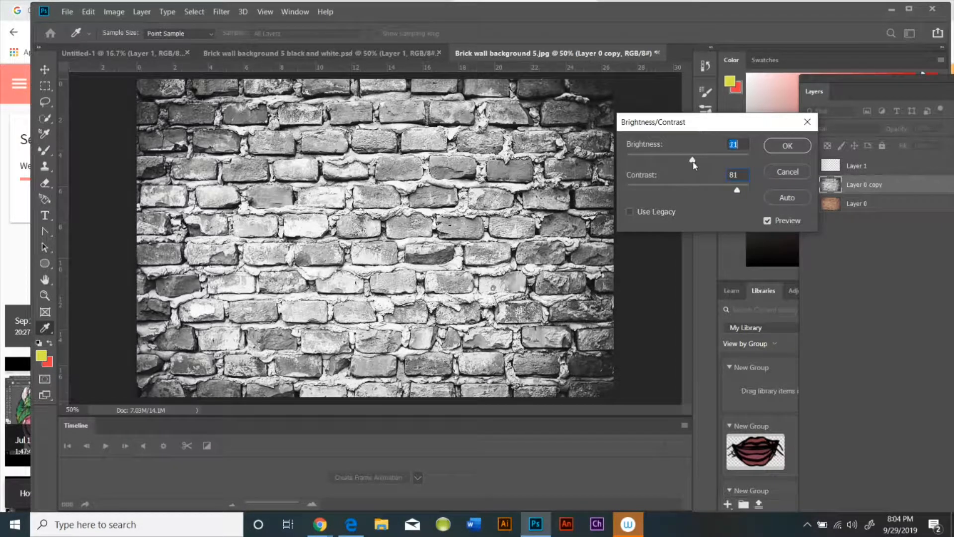
left_click(787, 147)
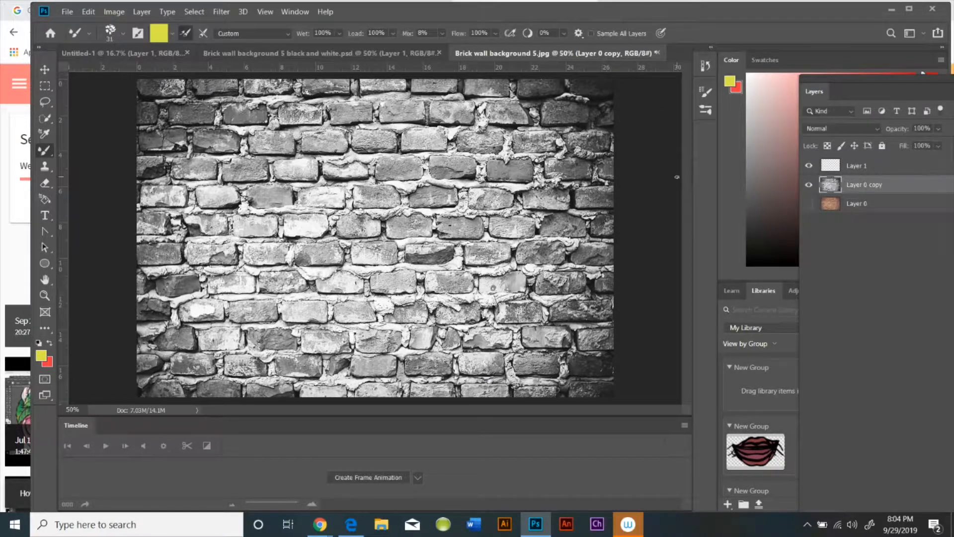
- Save the document as a Photoshop file named Brick wall black and white in Downloads, with layers kept
left_click(67, 12)
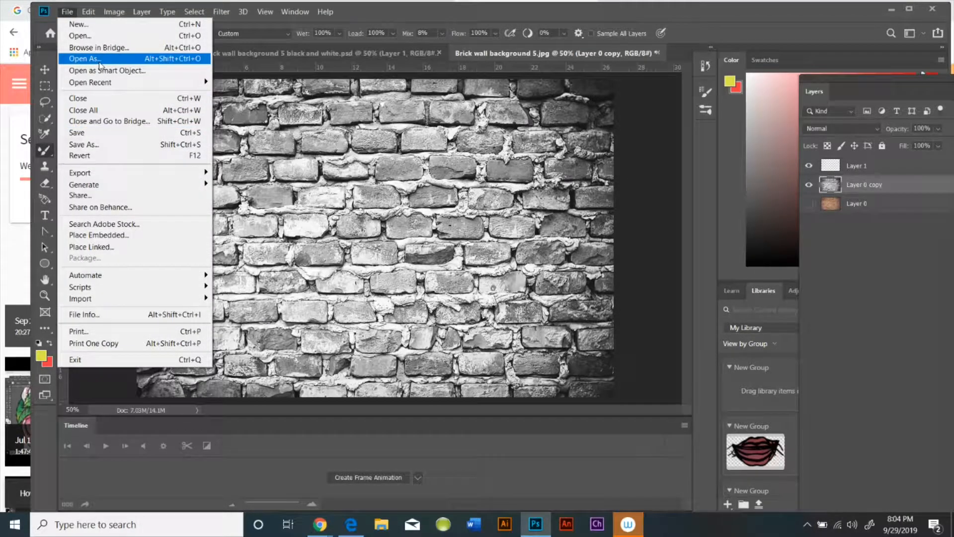
left_click(100, 144)
left_click_drag(196, 233, 152, 234)
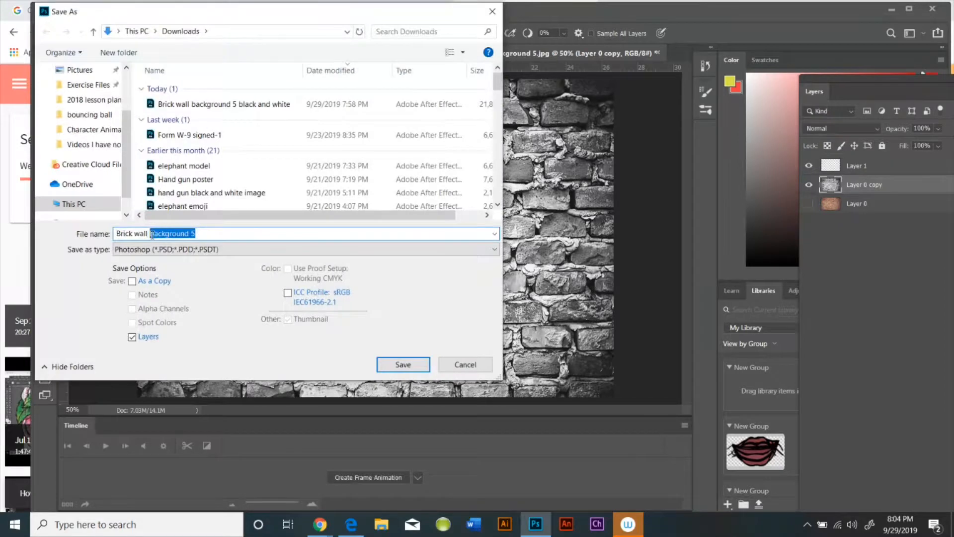
type("bla")
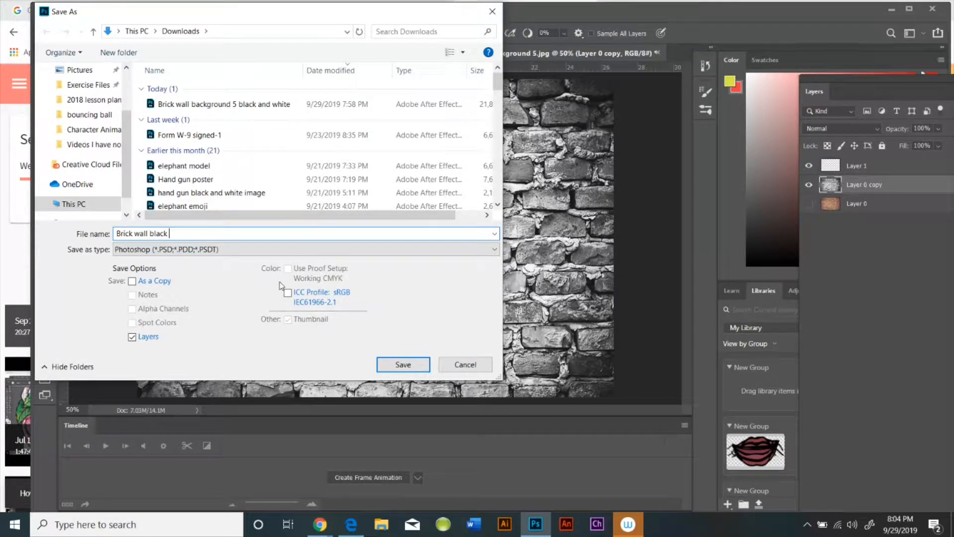
type("ck and white")
left_click(403, 365)
left_click(615, 141)
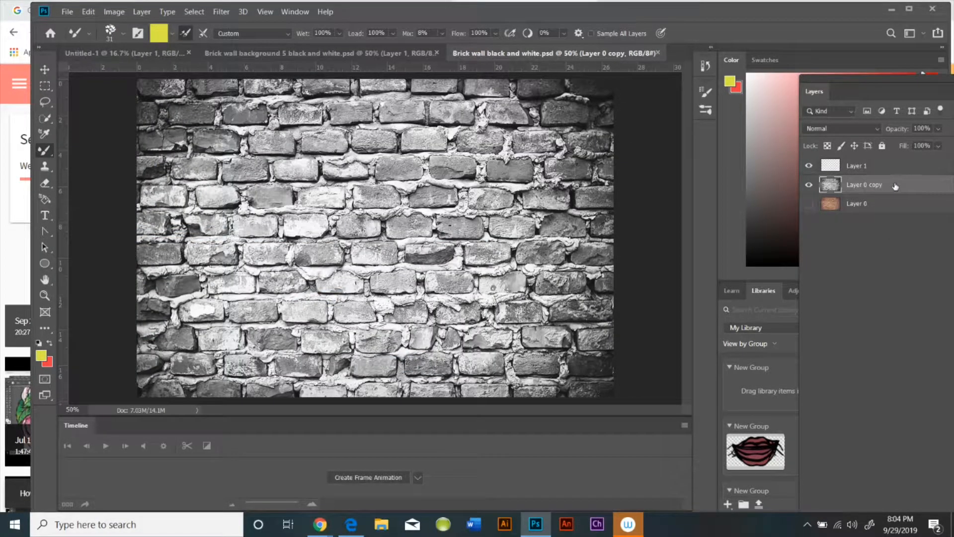
- Lock Layer 0 copy completely and make the empty Layer 1 the active layer
left_click(883, 146)
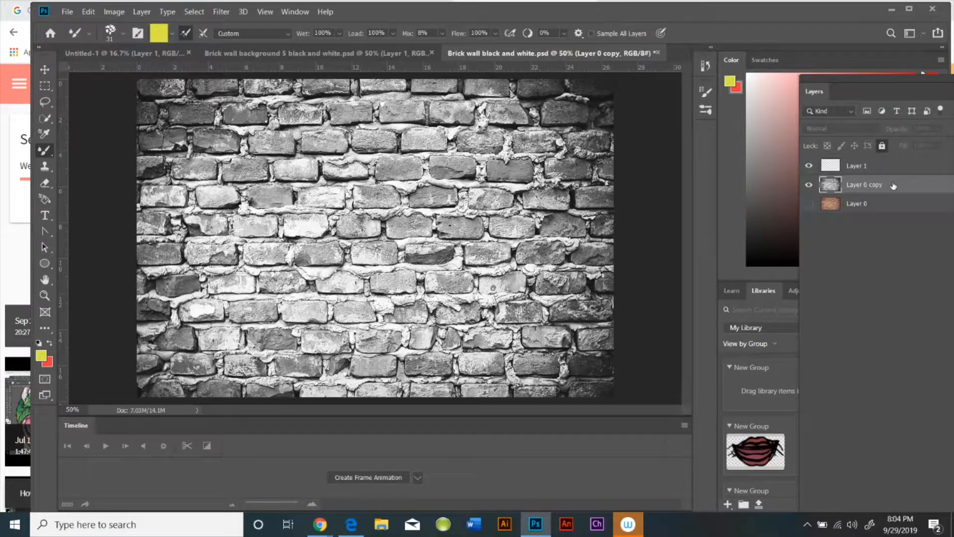
left_click_drag(870, 84, 826, 86)
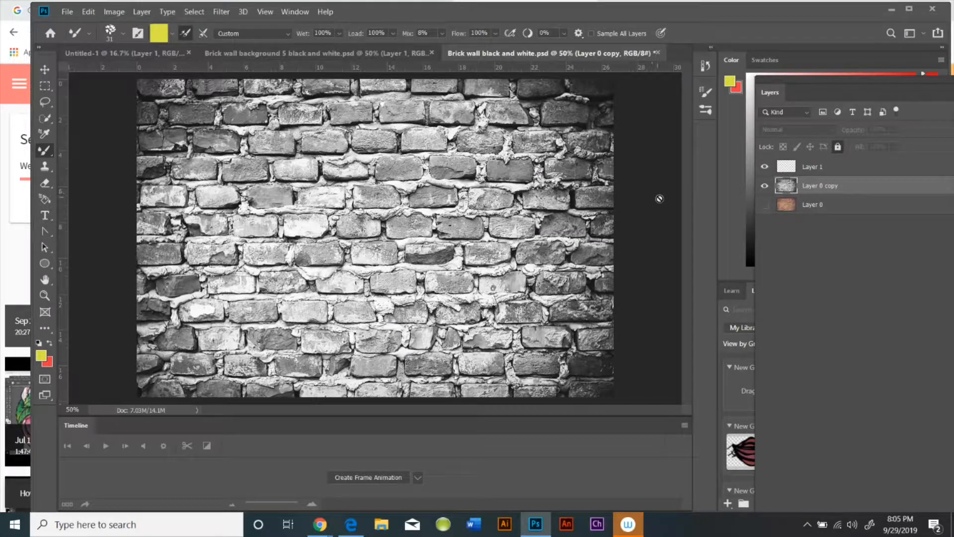
left_click(855, 306)
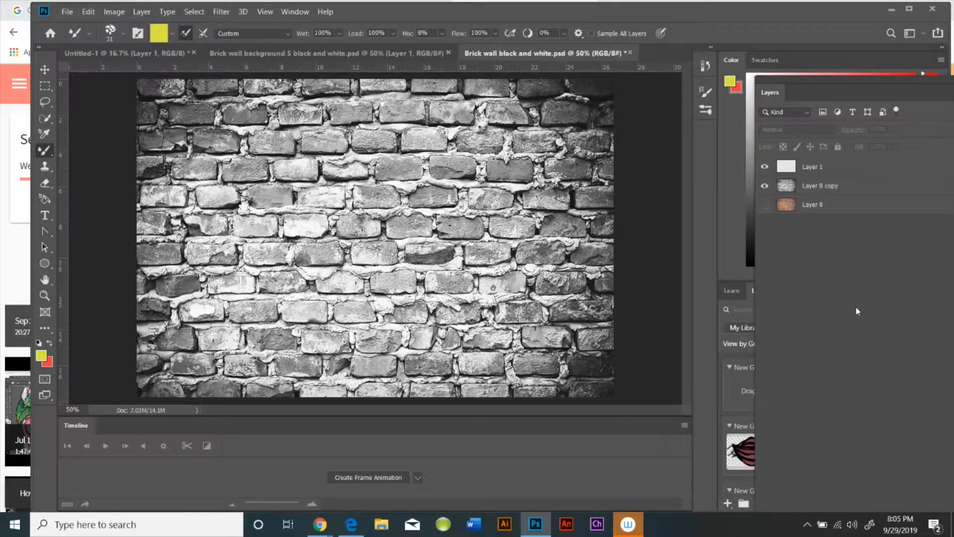
left_click(830, 188)
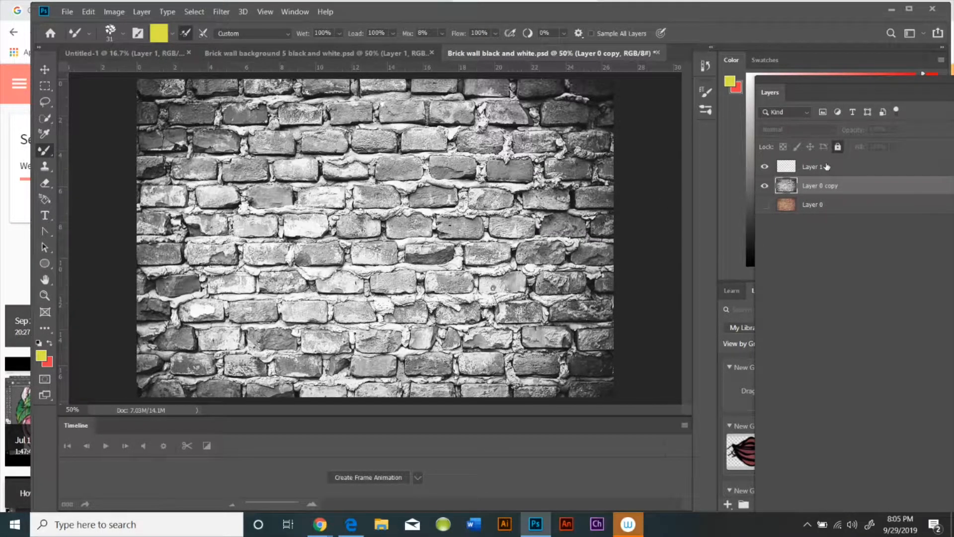
left_click(827, 167)
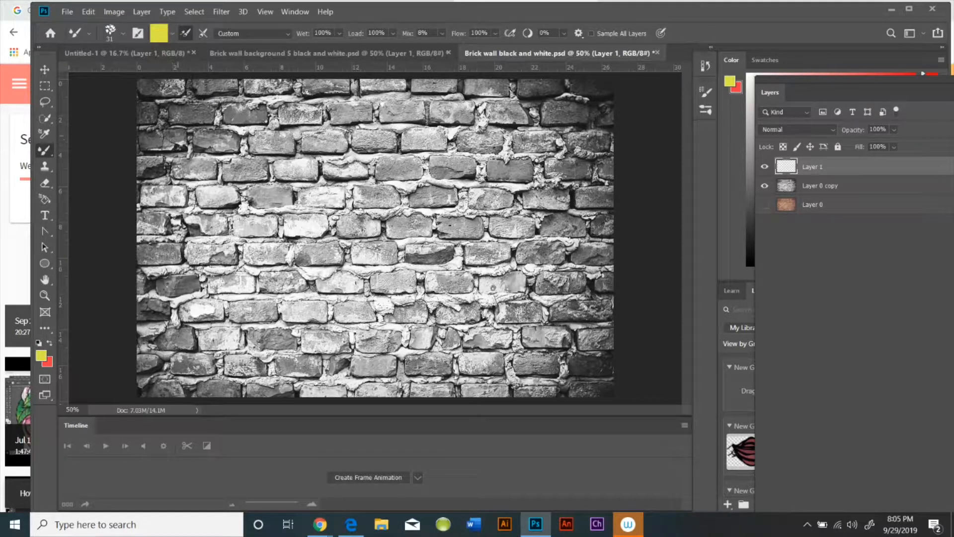
- Choose the Mixer Brush tool and show the available brush presets
right_click(46, 154)
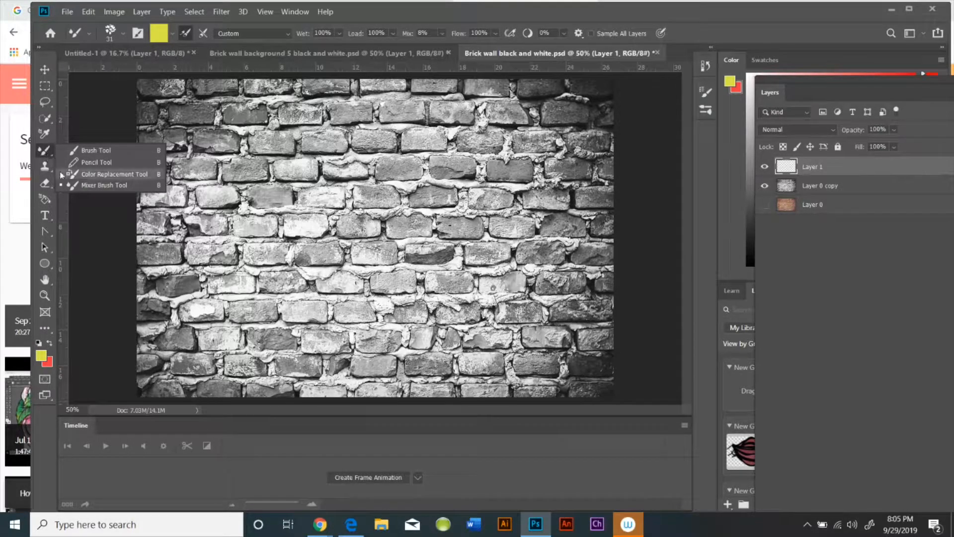
left_click(73, 188)
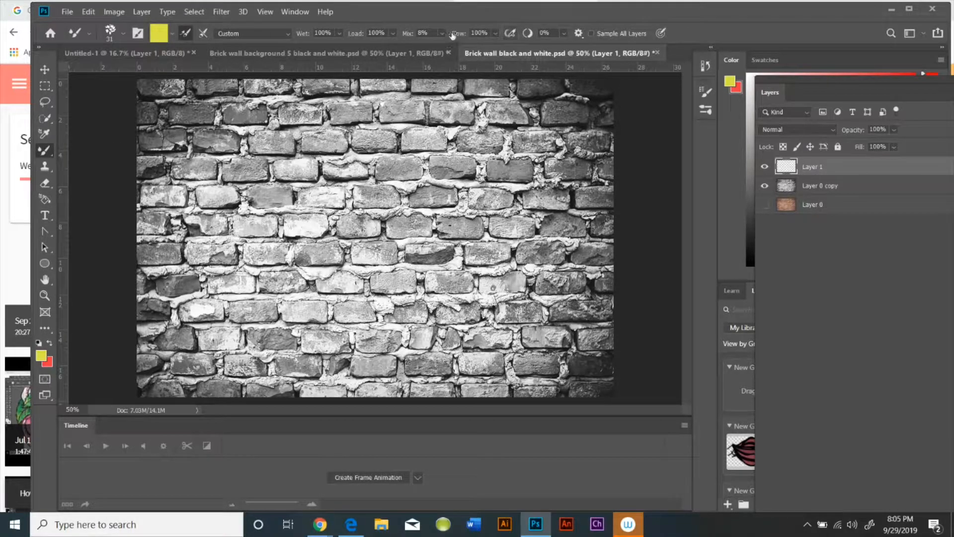
left_click(295, 11)
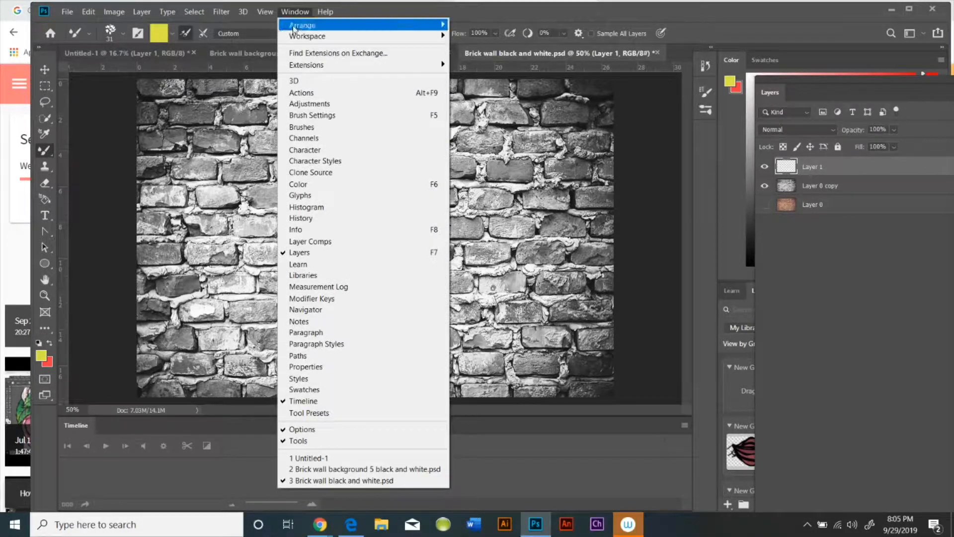
left_click(336, 128)
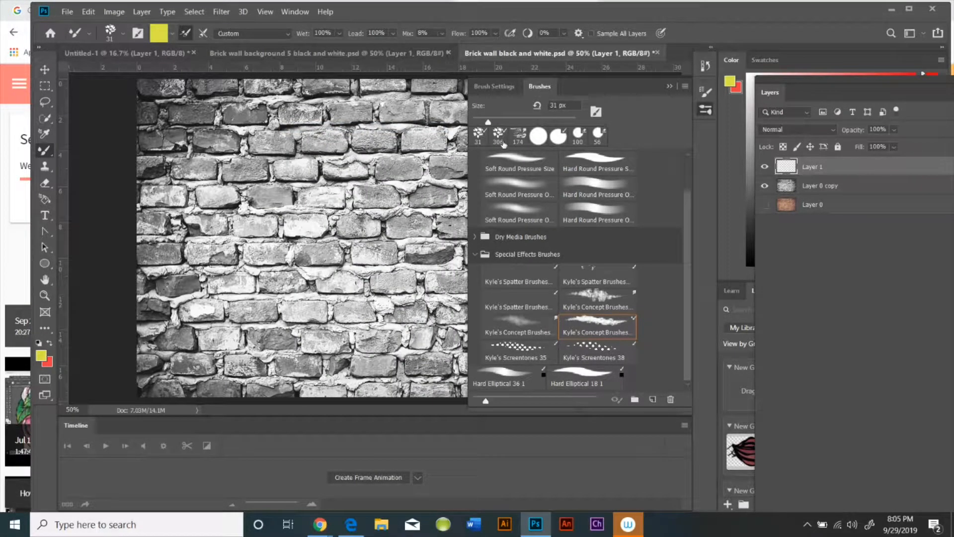
- Try the 174 px preset from Kyle's Concept Brushes, reducing its size to 44 px
left_click(604, 300)
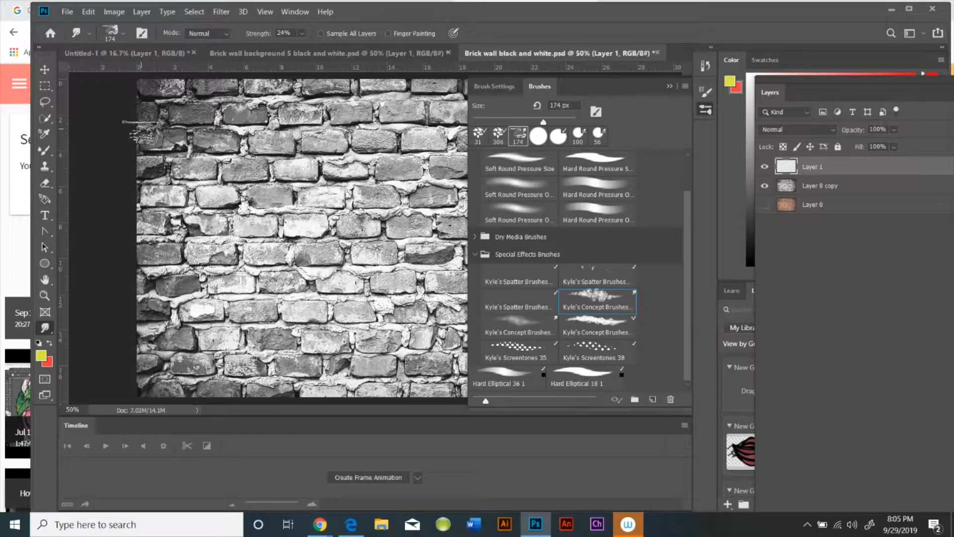
left_click(45, 150)
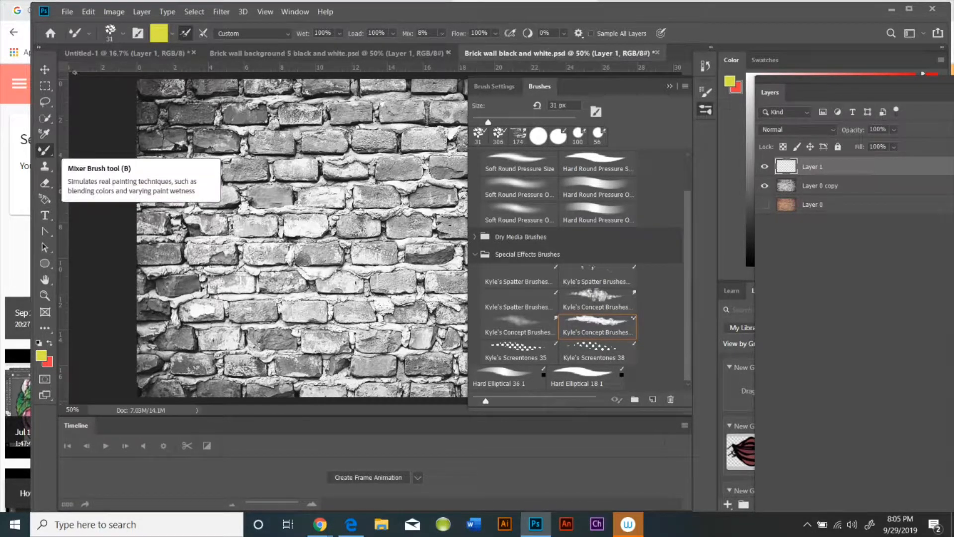
left_click(123, 34)
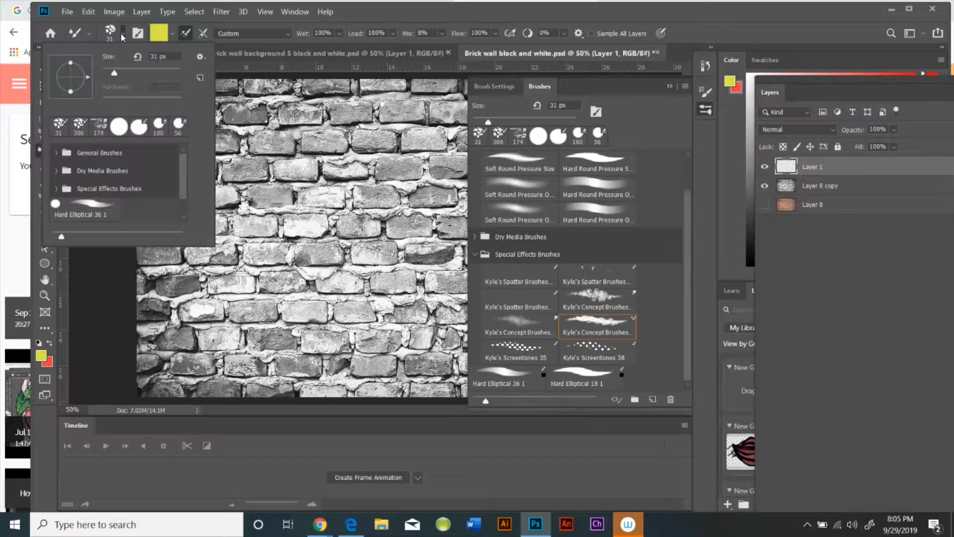
left_click(98, 127)
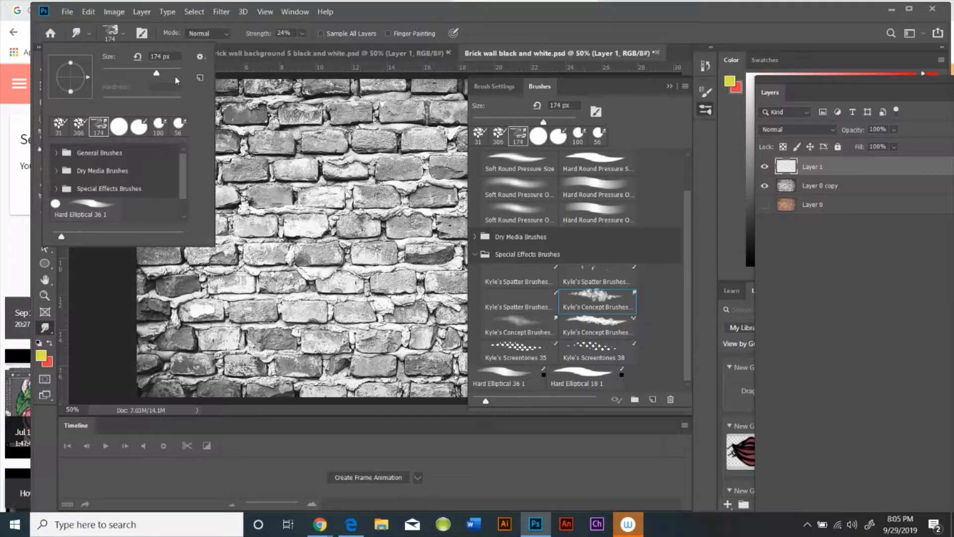
left_click_drag(157, 73, 119, 73)
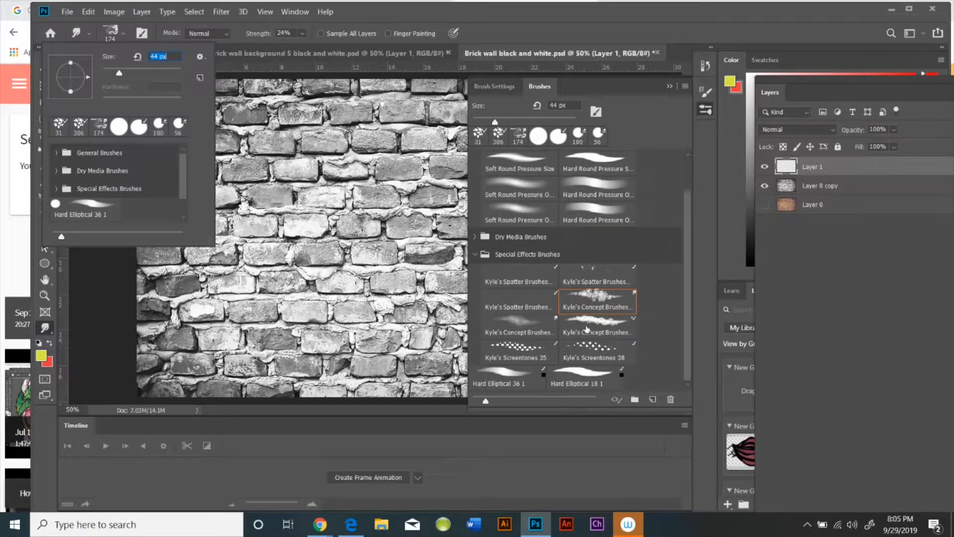
- Try the 175 px preset from Kyle's Concept Brushes, return to the Mixer Brush and hide the brush presets
left_click(521, 330)
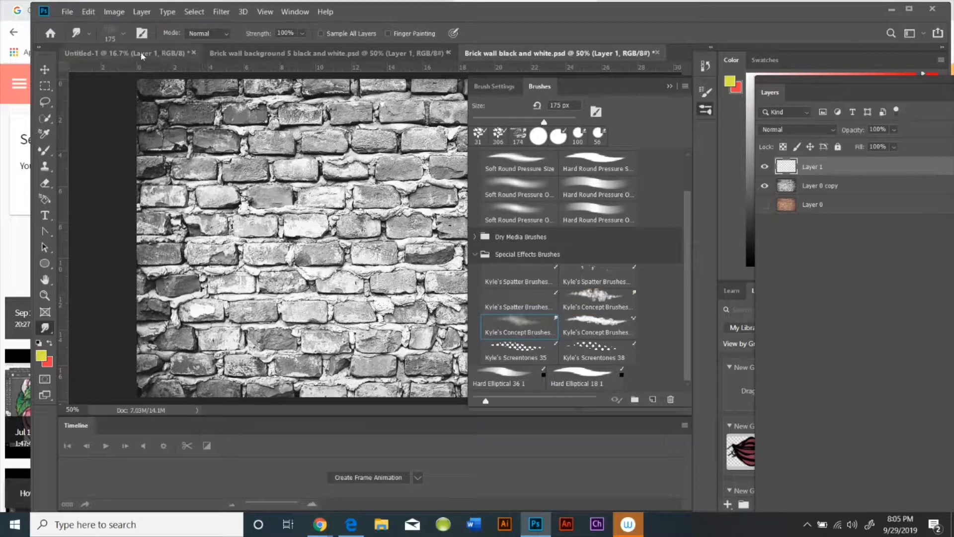
left_click(124, 33)
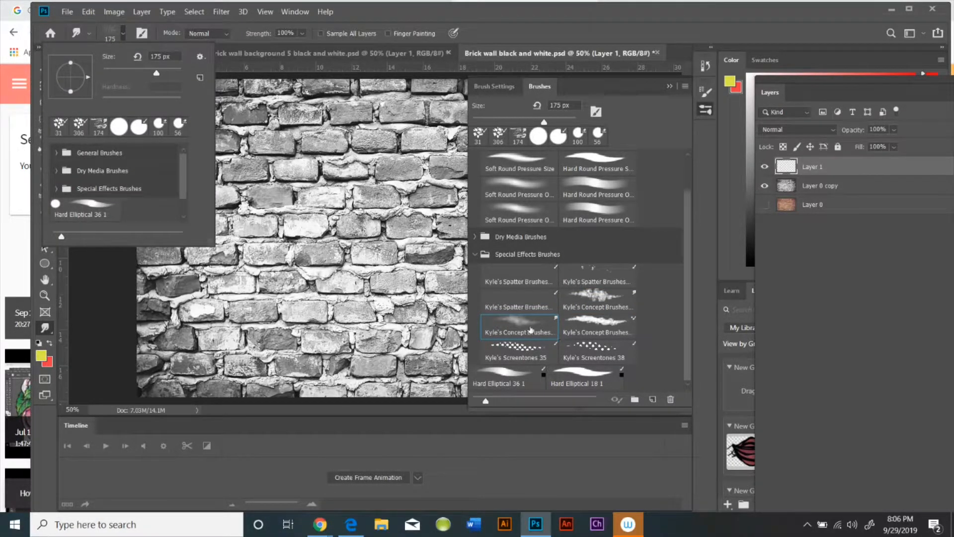
left_click(528, 324)
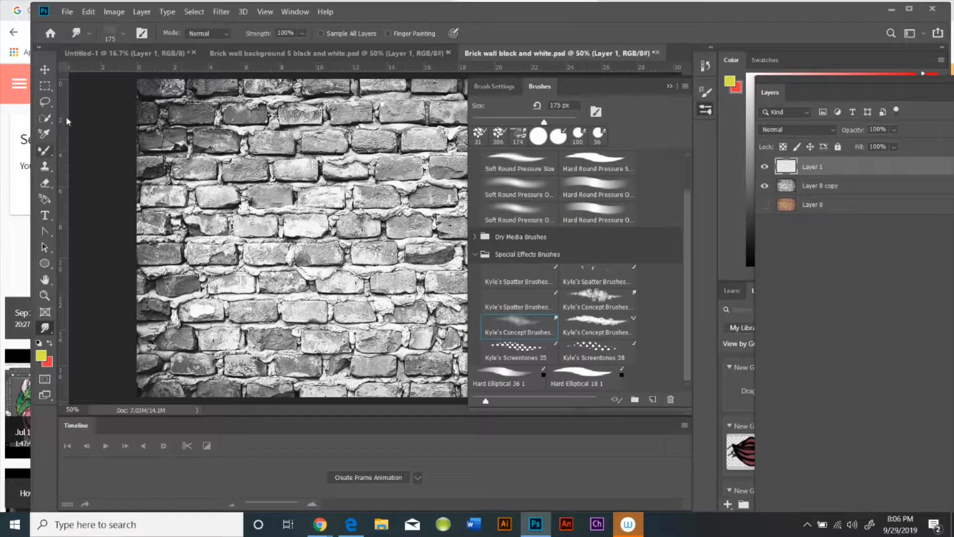
left_click(116, 32)
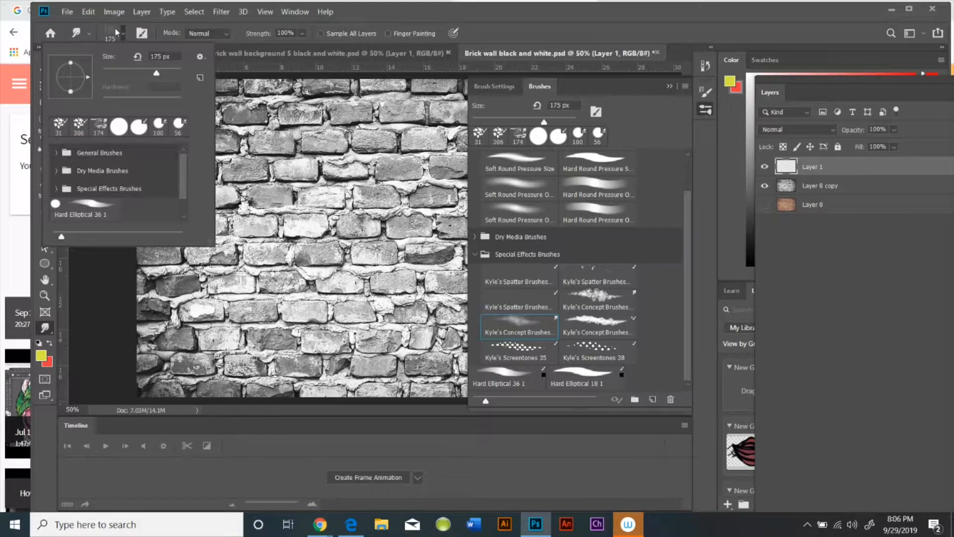
left_click(487, 319)
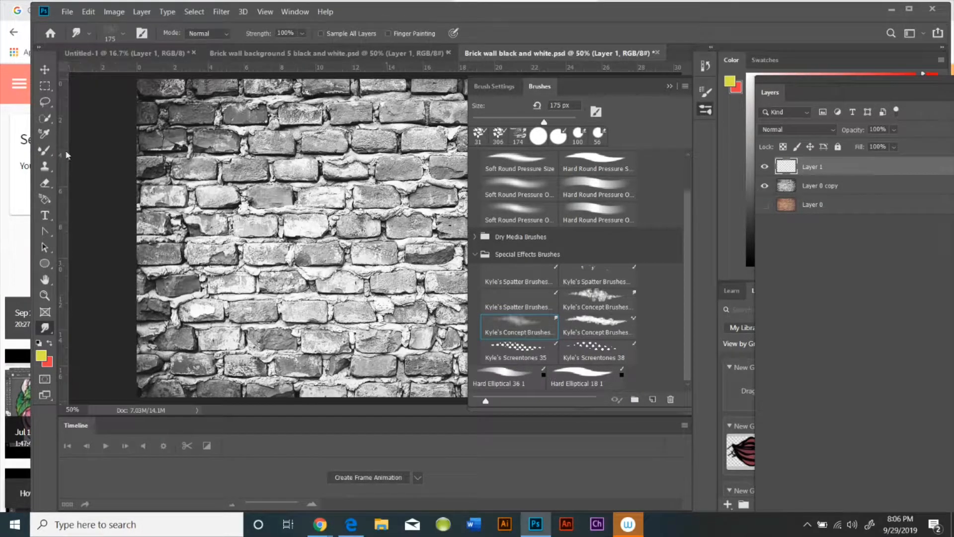
left_click(46, 152)
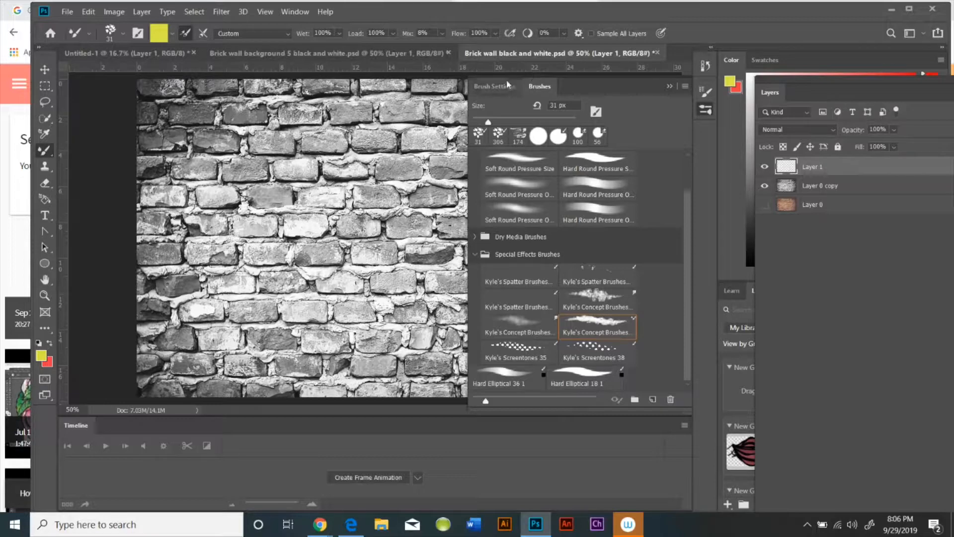
left_click(670, 86)
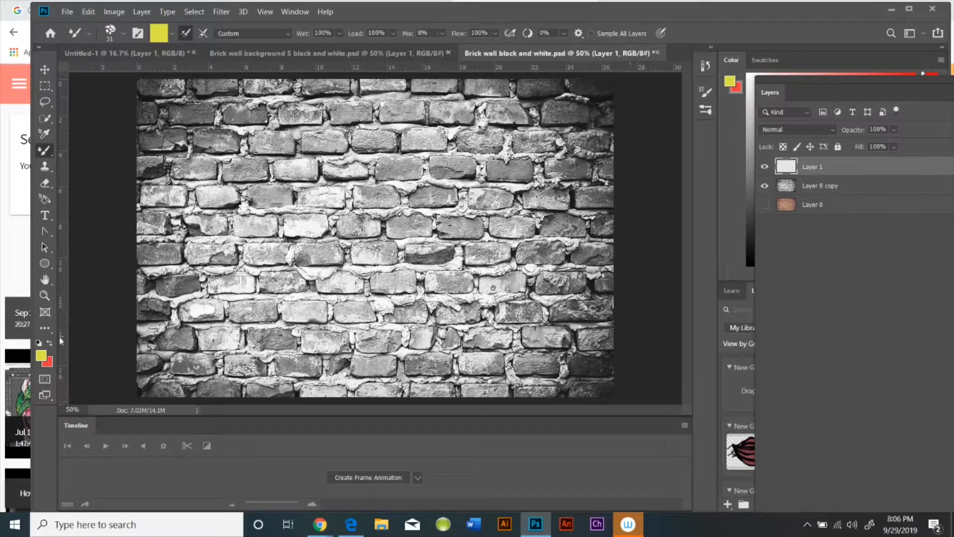
- Set the background color to bright blue, hex 1e8ae6
left_click(48, 362)
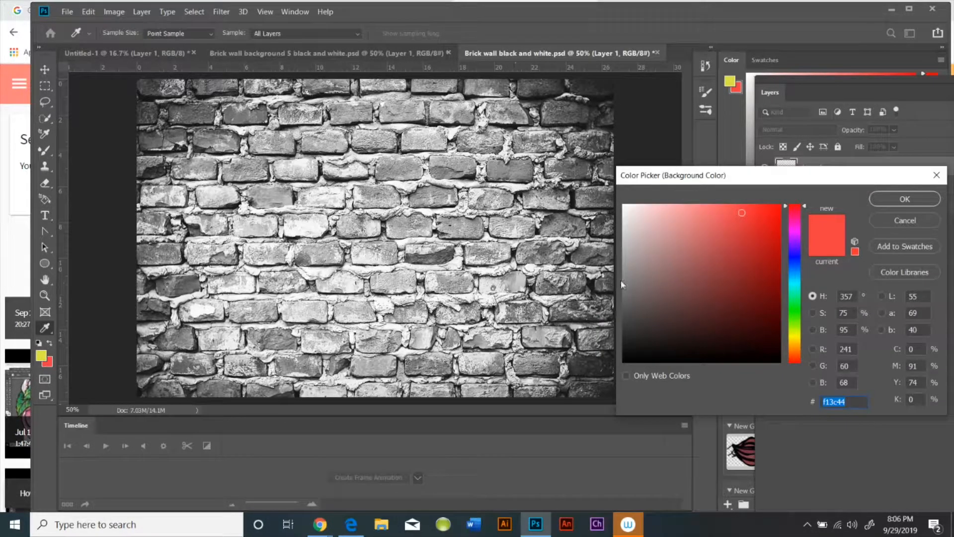
left_click(794, 272)
left_click(761, 217)
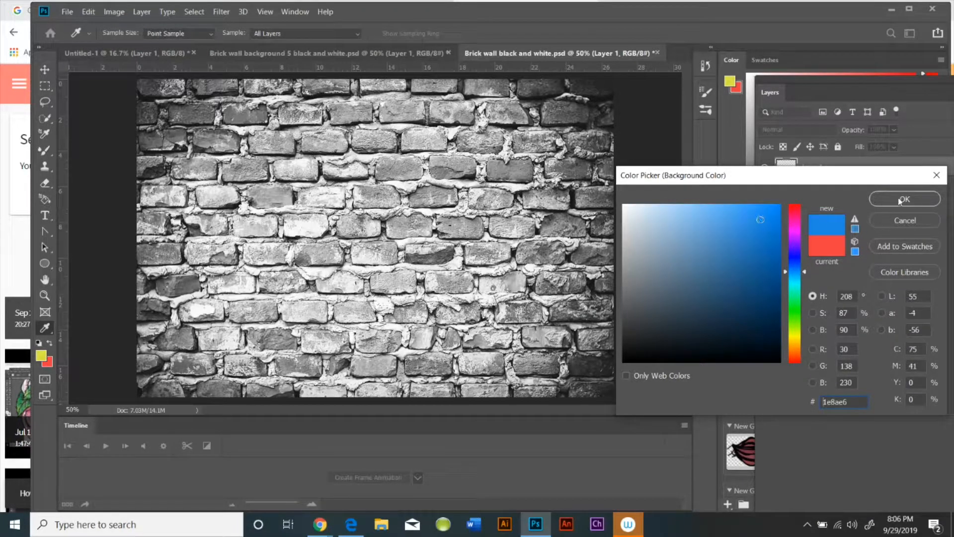
left_click(900, 199)
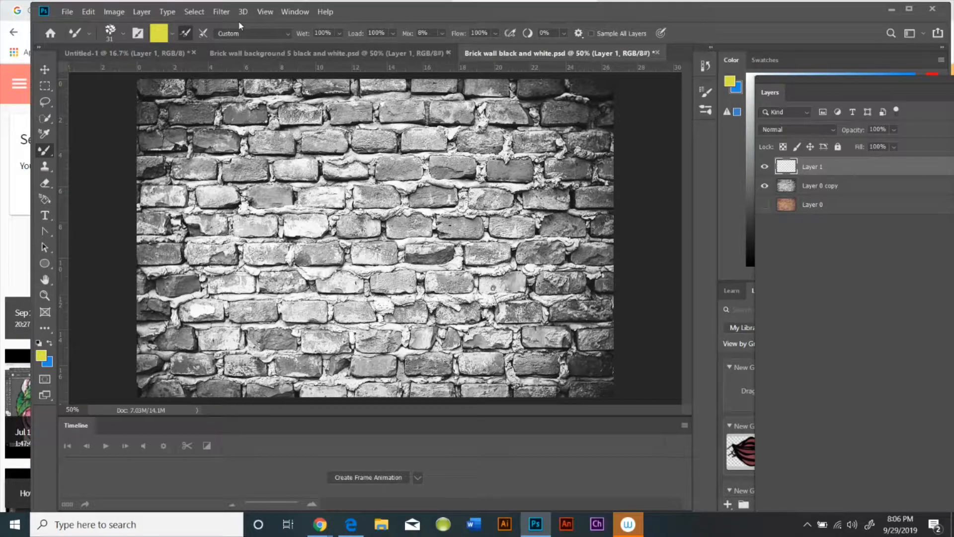
- In the brush's Shape Dynamics, set the angle and roundness jitter controls to Pen Pressure and the minimum diameter to 19%
left_click(295, 12)
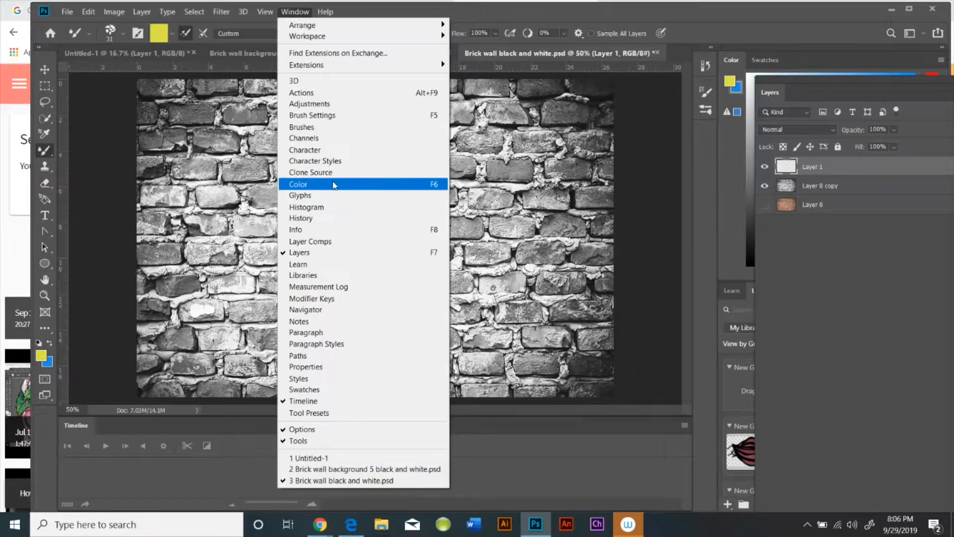
left_click(335, 128)
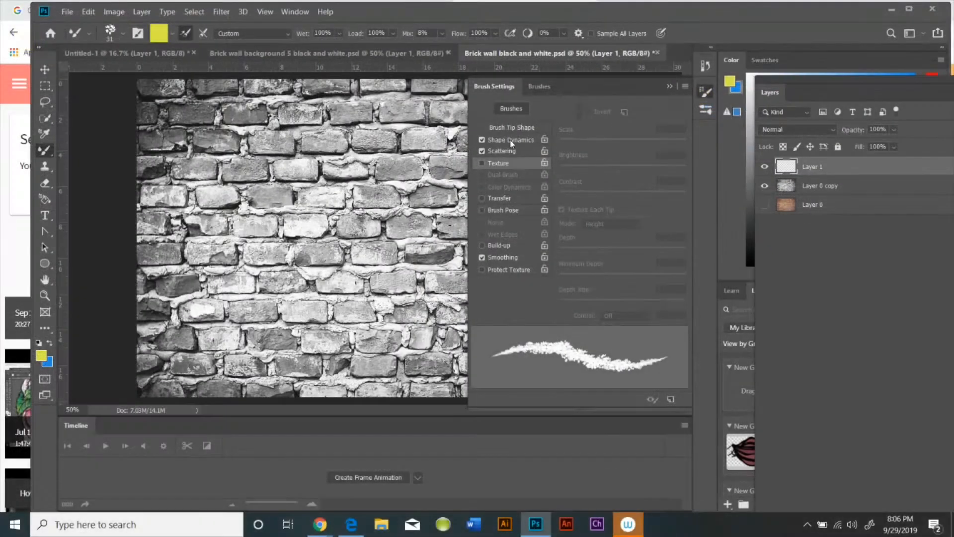
left_click(512, 143)
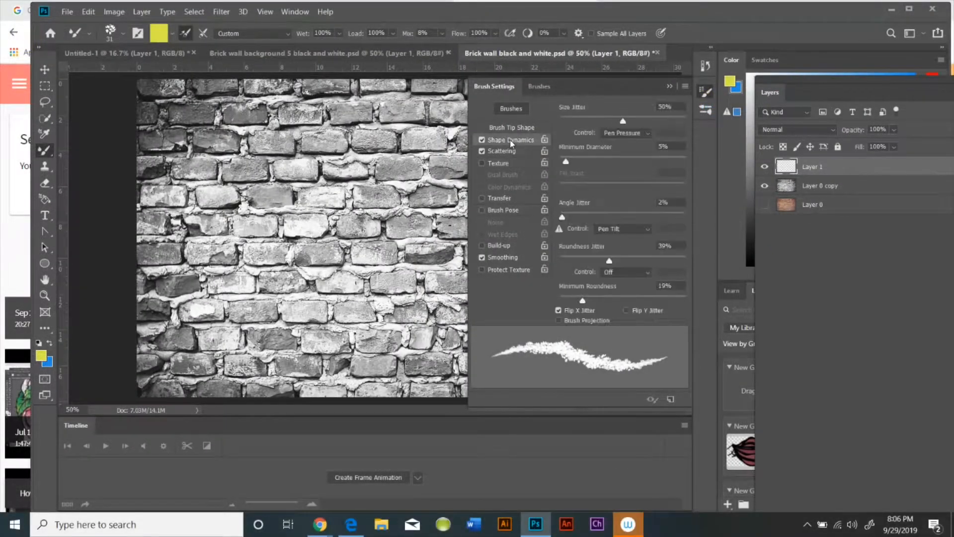
left_click(645, 230)
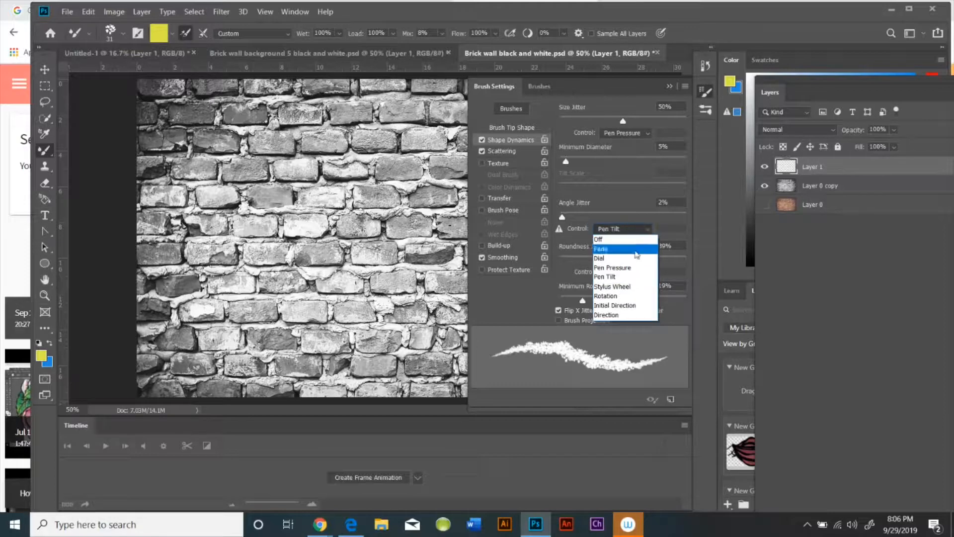
left_click(631, 262)
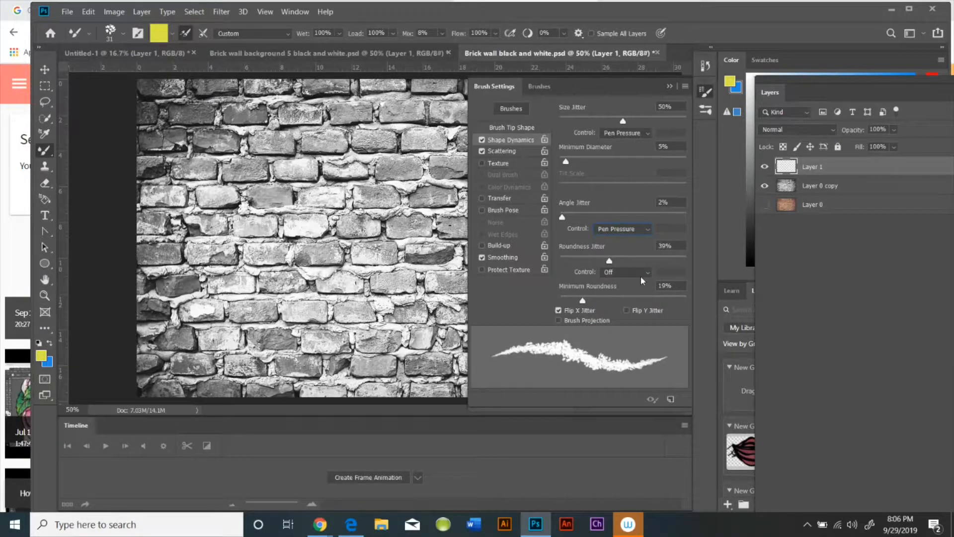
left_click(642, 275)
left_click(632, 311)
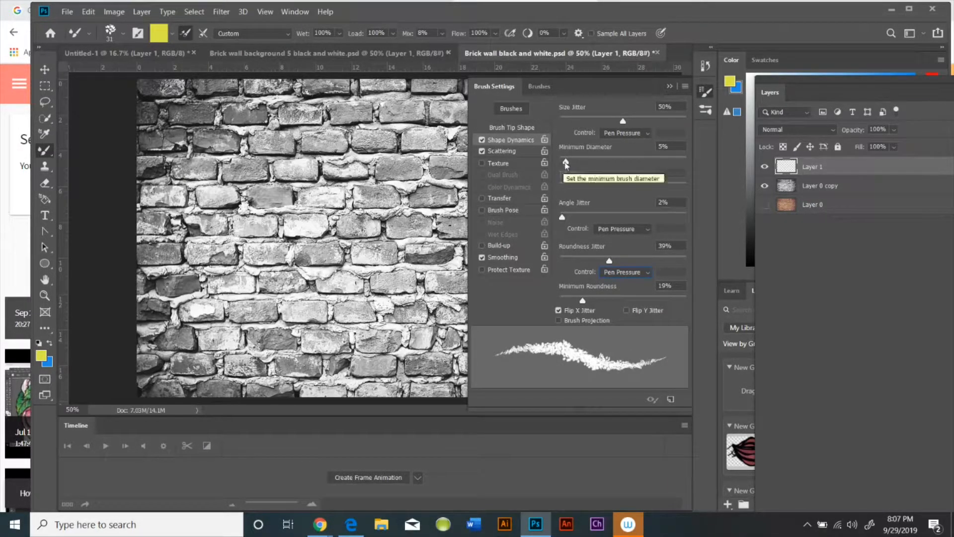
left_click_drag(566, 164, 584, 163)
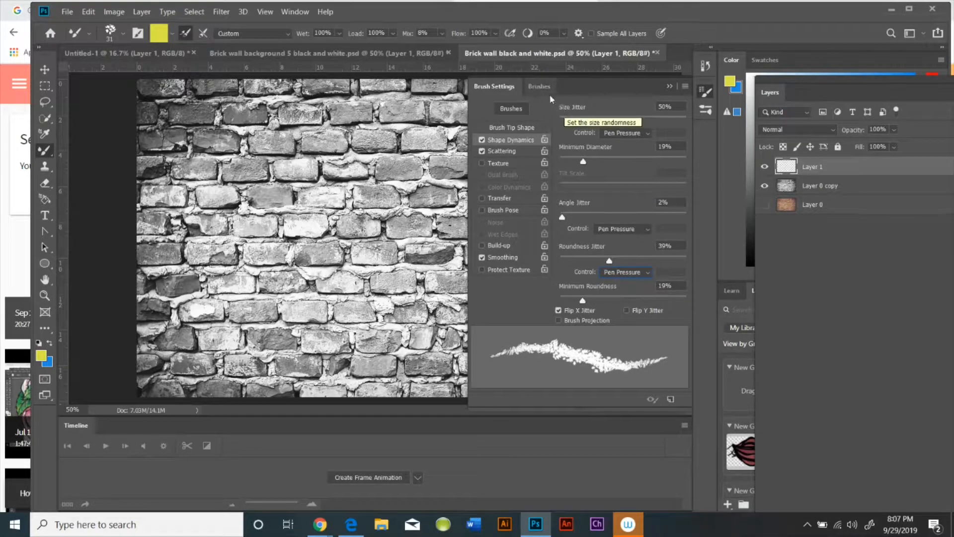
left_click(670, 86)
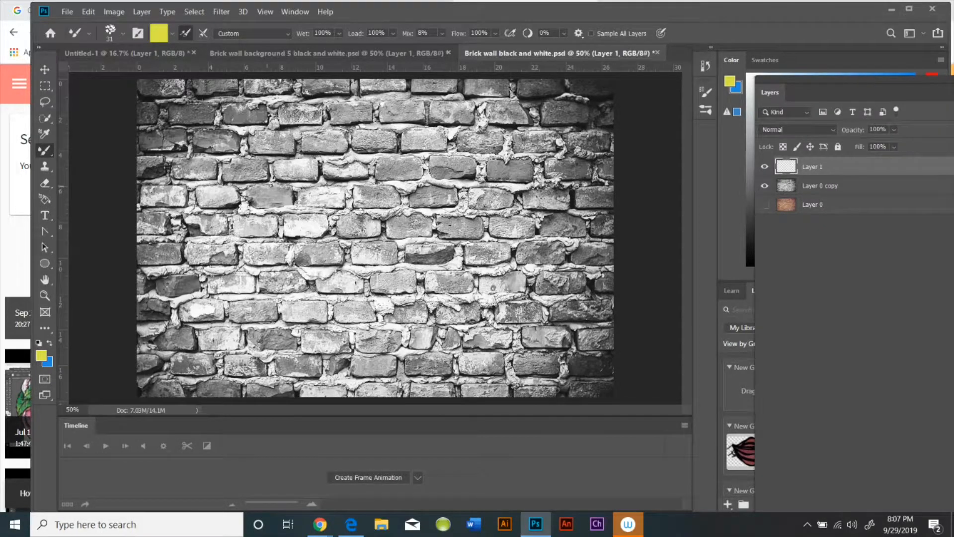
- Paint a yellow zigzag scribble across the middle of the wall on Layer 1, overlapping its central part with blue strokes
mouse_move(273, 201)
left_mouse_down()
mouse_move(293, 193)
mouse_move(300, 175)
mouse_move(341, 163)
left_mouse_up()
mouse_move(289, 196)
left_mouse_down()
mouse_move(300, 176)
mouse_move(346, 230)
mouse_move(397, 177)
mouse_move(403, 211)
mouse_move(433, 203)
mouse_move(504, 141)
mouse_move(462, 274)
mouse_move(536, 223)
mouse_move(545, 273)
mouse_move(570, 214)
left_mouse_up()
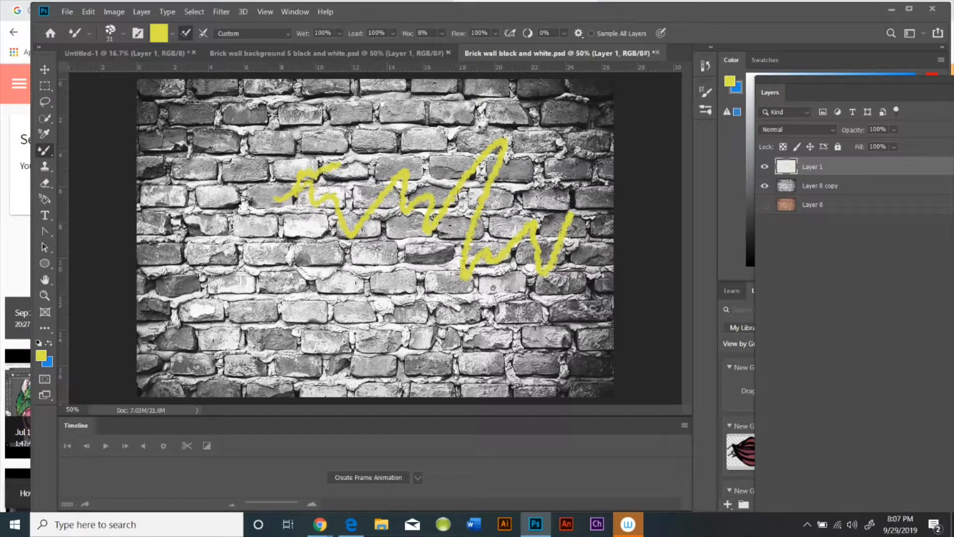
key("x")
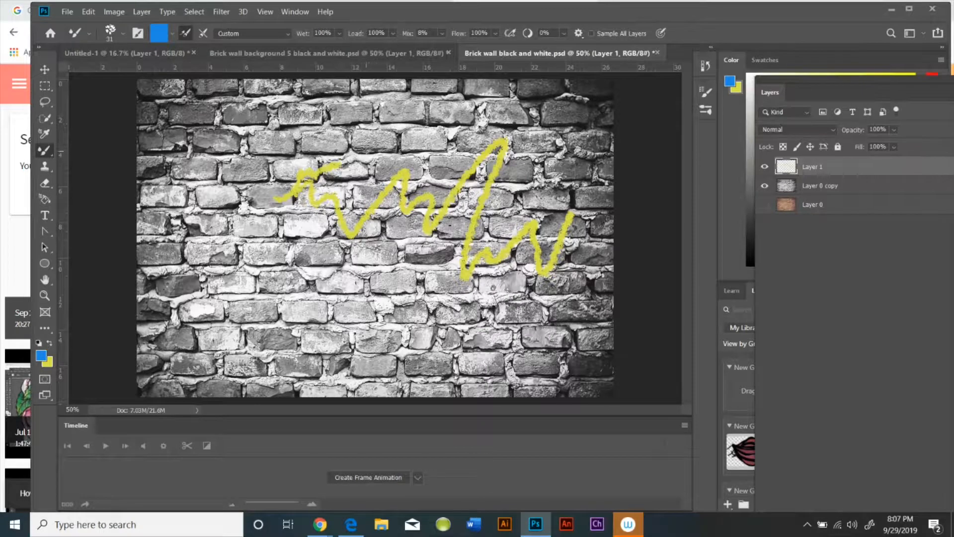
mouse_move(366, 150)
left_mouse_down()
mouse_move(442, 209)
mouse_move(504, 142)
mouse_move(480, 233)
mouse_move(492, 244)
left_mouse_up()
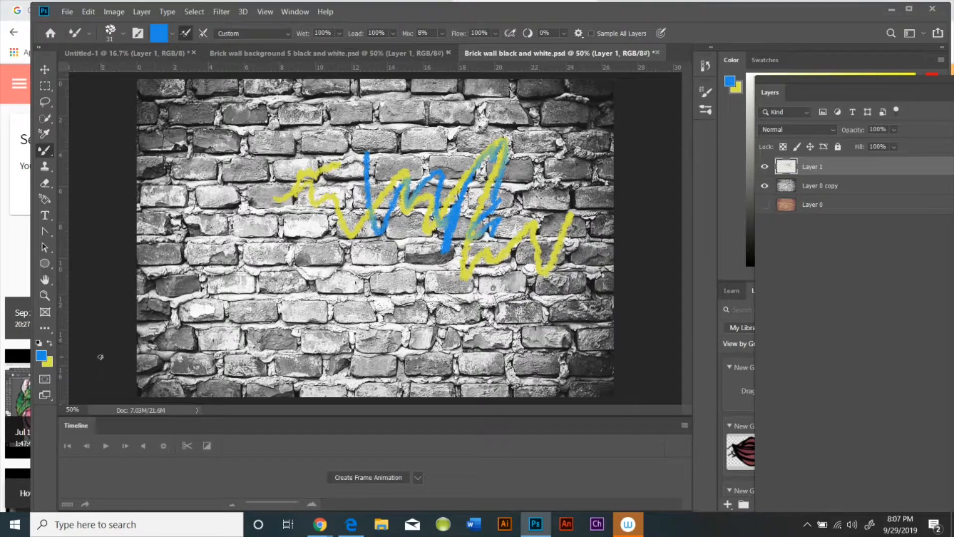
- Set the foreground color to red, hex e61e4d, and paint short strokes over both ends of the yellow scribble
left_click(41, 356)
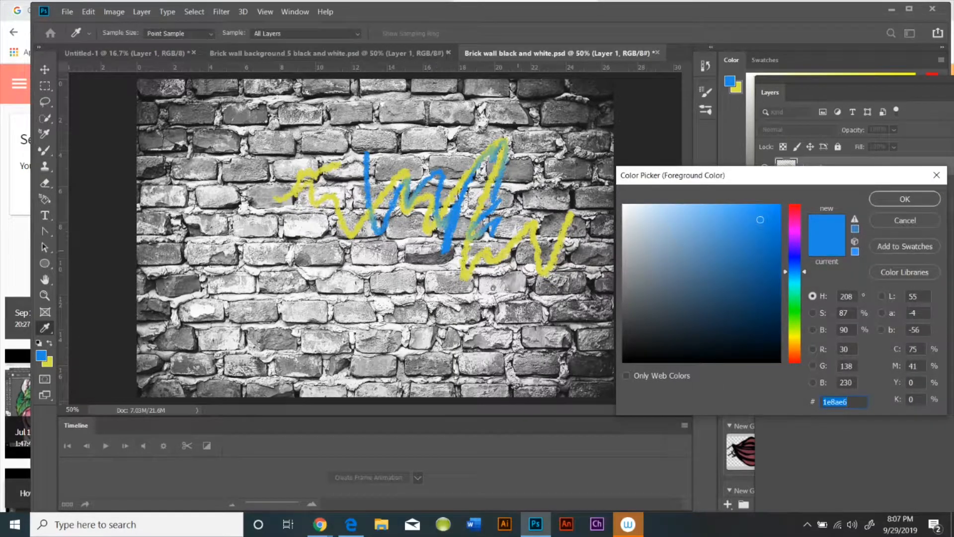
left_click(804, 211)
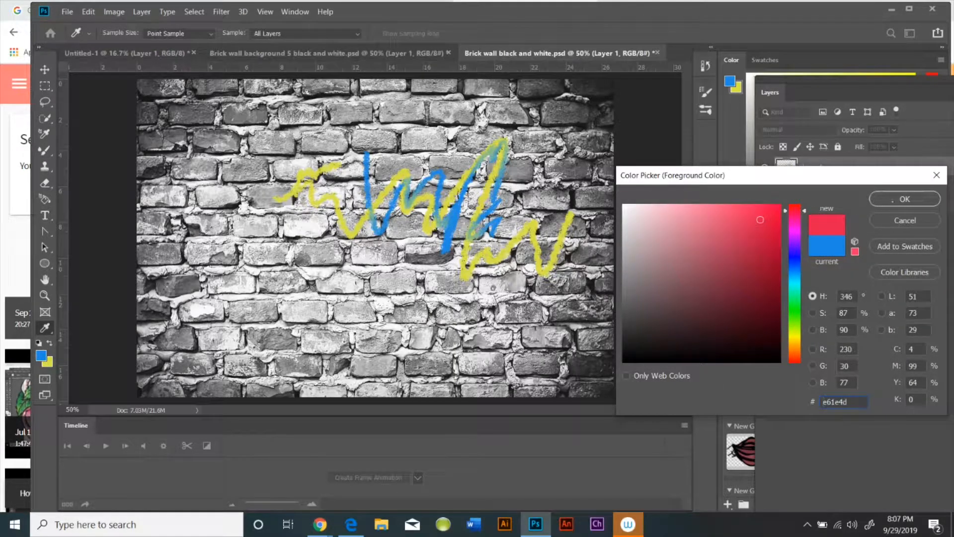
left_click(893, 201)
mouse_move(544, 222)
left_mouse_down()
mouse_move(558, 243)
mouse_move(578, 206)
mouse_move(543, 242)
left_mouse_up()
mouse_move(325, 165)
left_mouse_down()
mouse_move(309, 234)
mouse_move(346, 180)
left_mouse_up()
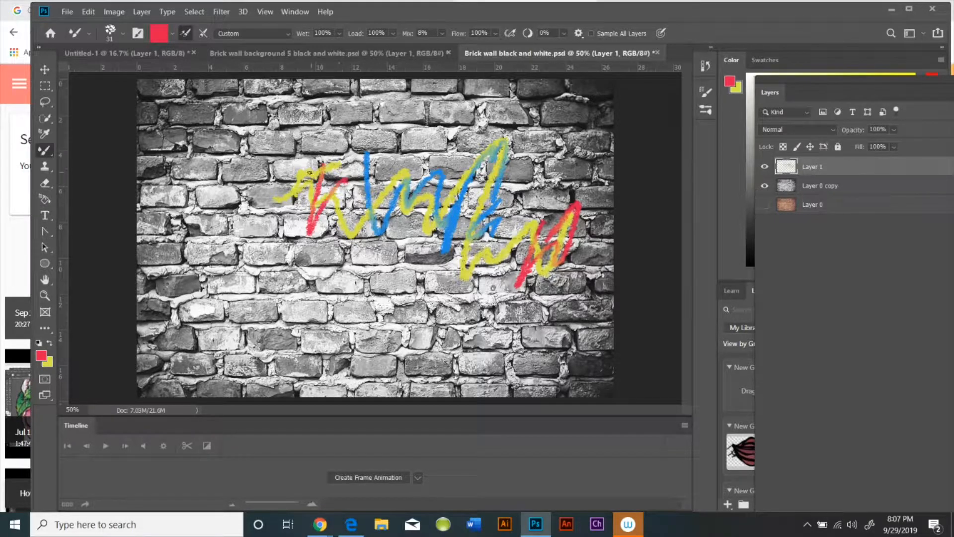
- Enlarge the brush to 73 px and paint broad red strokes over and around the whole scribble
left_click(121, 33)
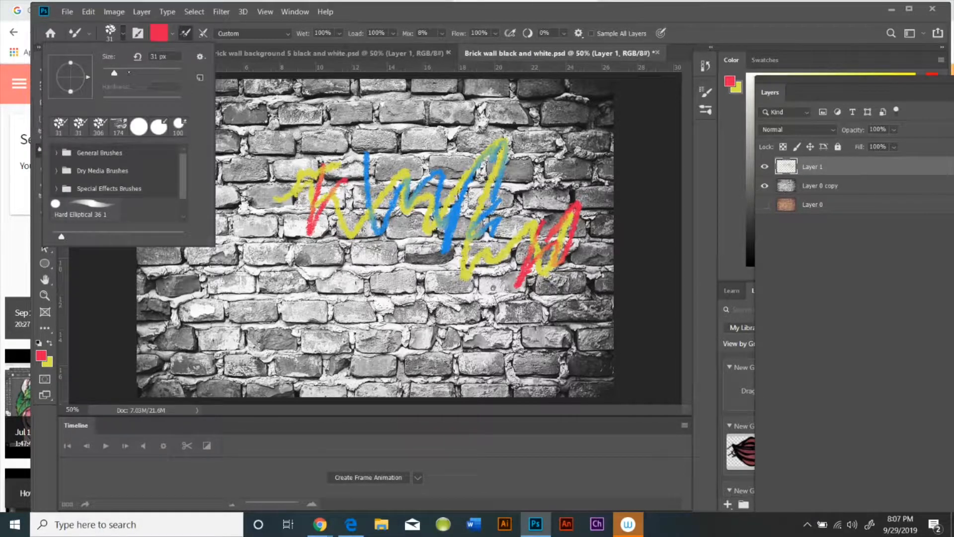
left_click(129, 73)
left_click_drag(311, 151, 326, 175)
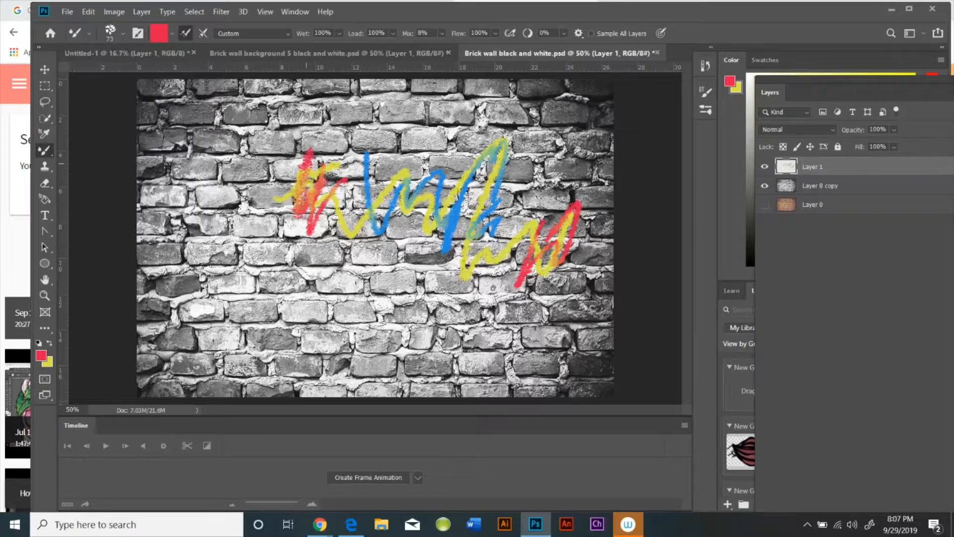
mouse_move(377, 189)
left_mouse_down()
mouse_move(370, 235)
mouse_move(467, 166)
mouse_move(442, 235)
left_mouse_up()
left_click_drag(536, 178, 478, 211)
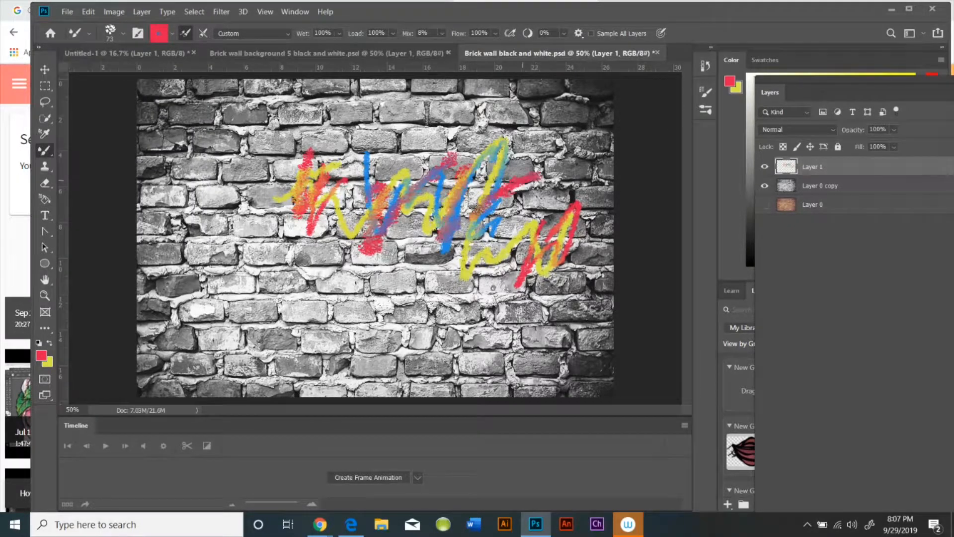
mouse_move(263, 189)
left_mouse_down()
mouse_move(229, 226)
mouse_move(290, 192)
mouse_move(472, 232)
mouse_move(582, 208)
mouse_move(428, 155)
mouse_move(311, 173)
mouse_move(277, 249)
mouse_move(366, 284)
mouse_move(550, 257)
left_mouse_up()
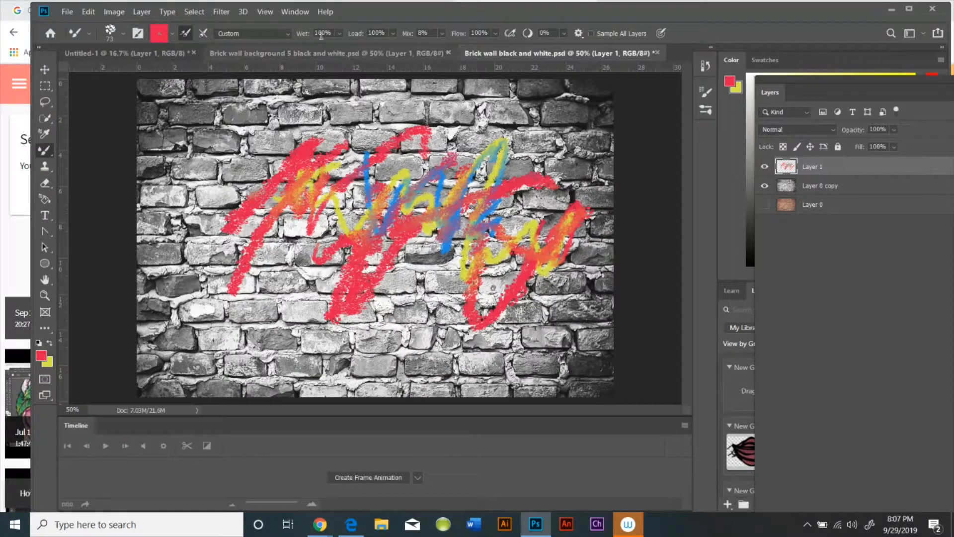
- Apply a Displace filter to Layer 1 at scales of 30, with Stretch To Fit, Repeat Edge Pixels and the "Brick wall black and white" map
left_click(222, 12)
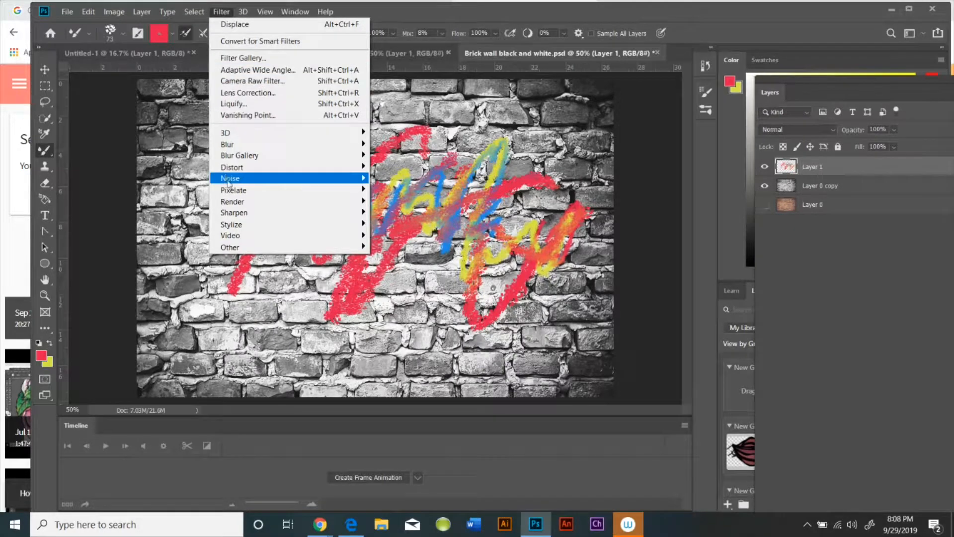
mouse_move(238, 169)
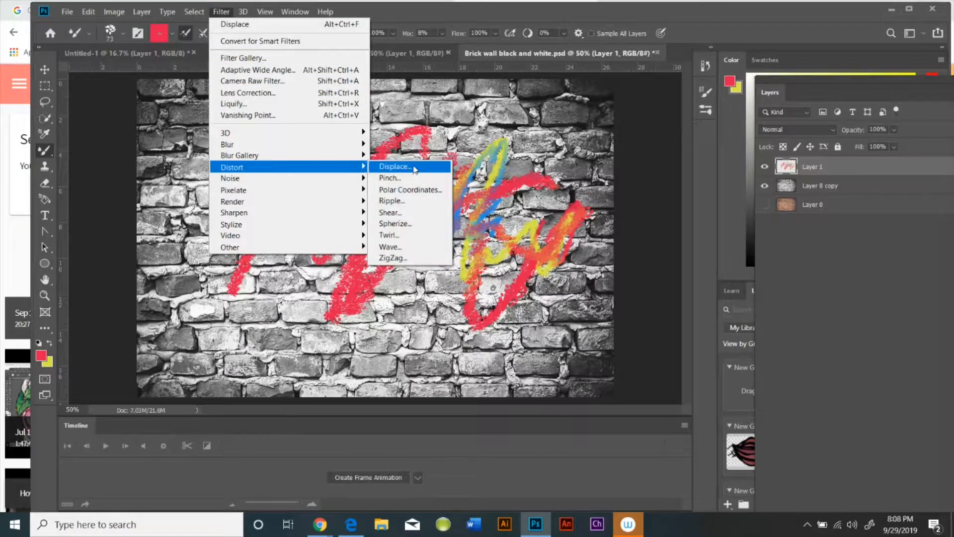
left_click(413, 166)
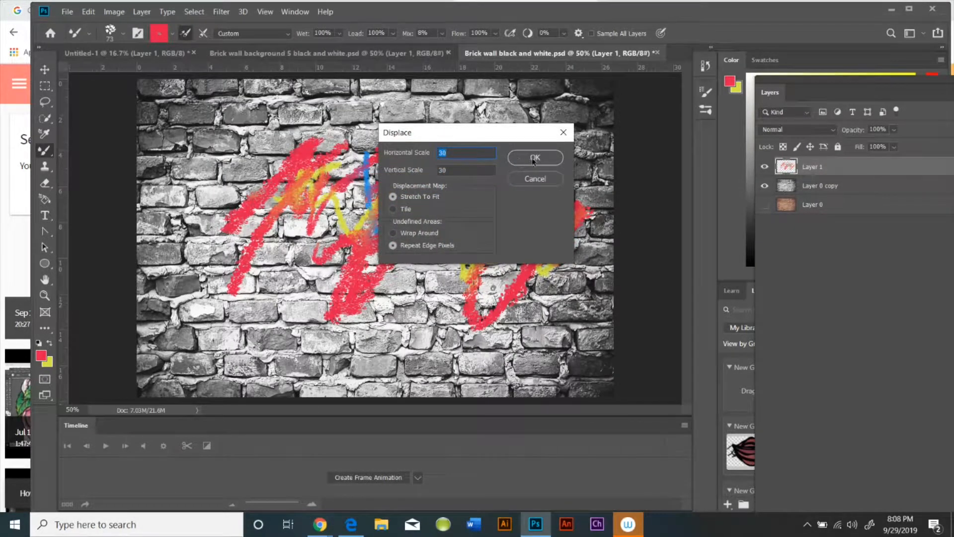
left_click(534, 158)
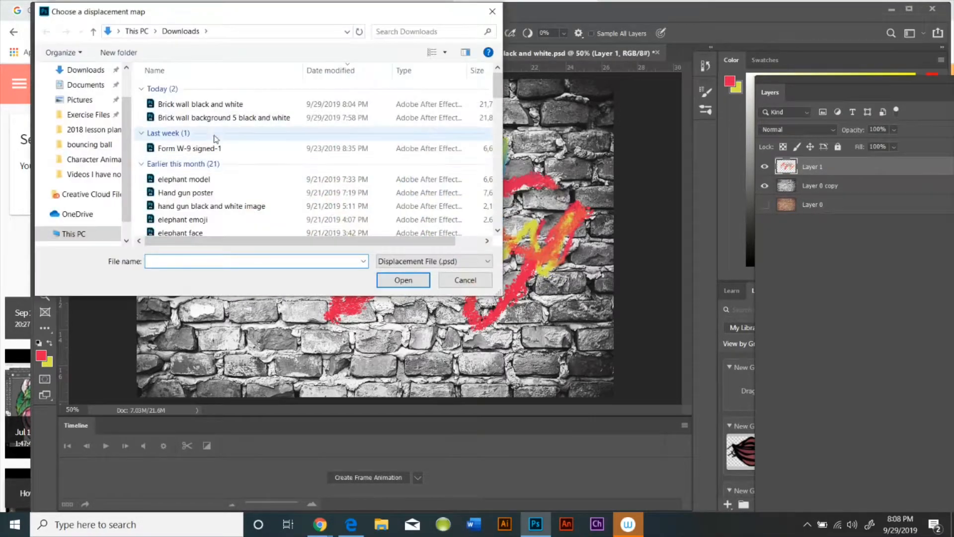
left_click(201, 103)
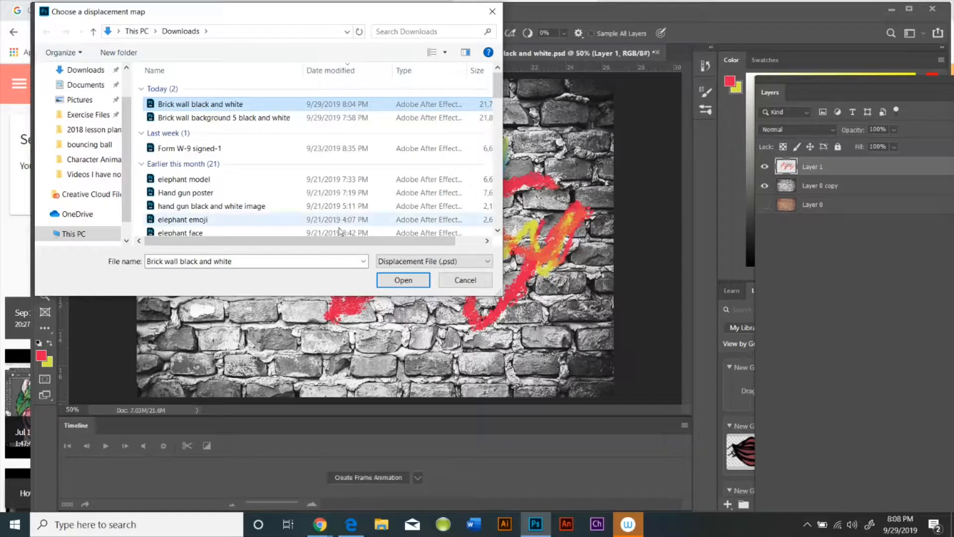
left_click(404, 281)
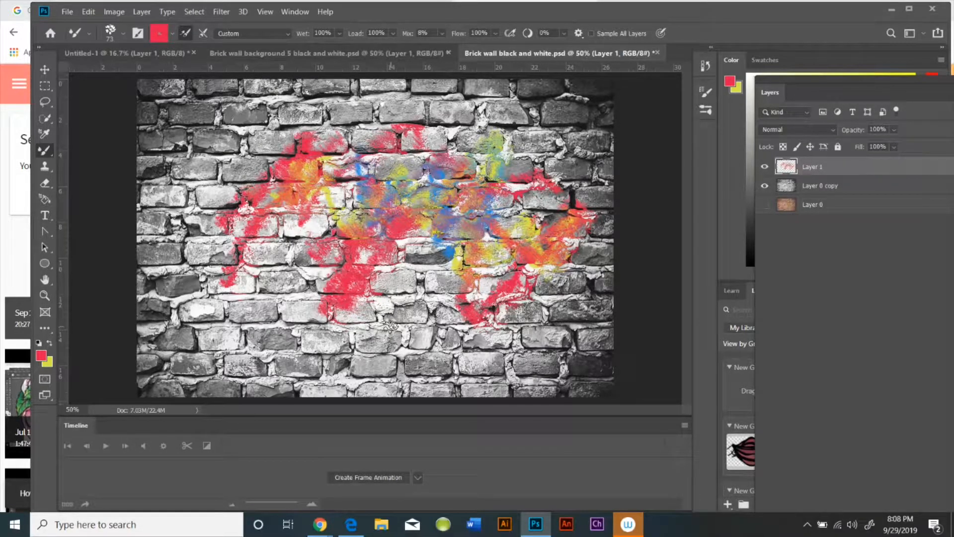
- Undo and redo the Displace filter to compare the paint with and without the displacement
key("ctrl+z")
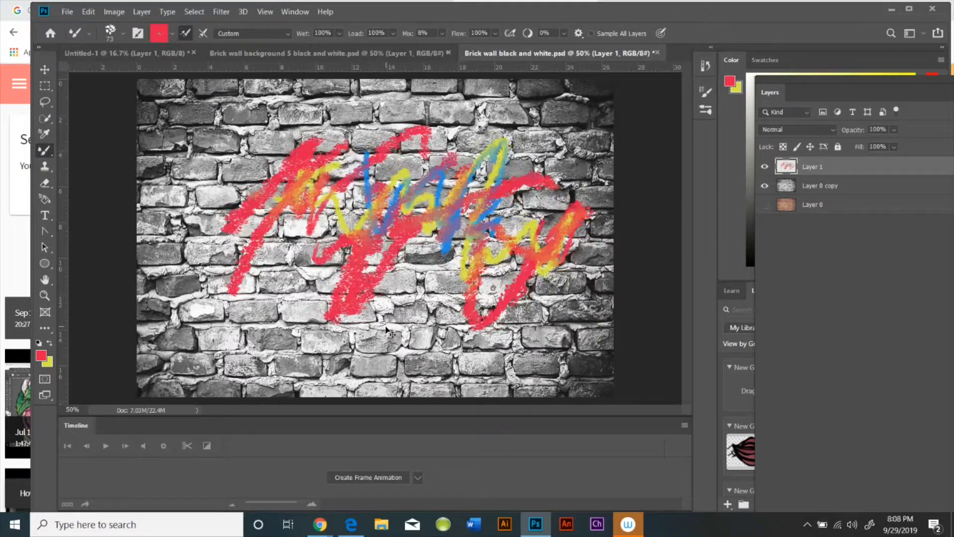
key("ctrl+z")
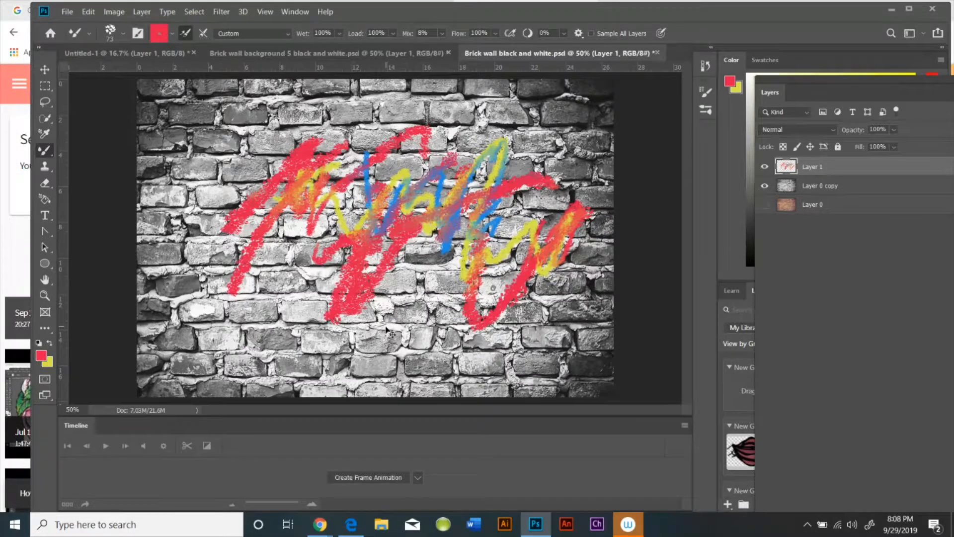
key("ctrl+shift+z")
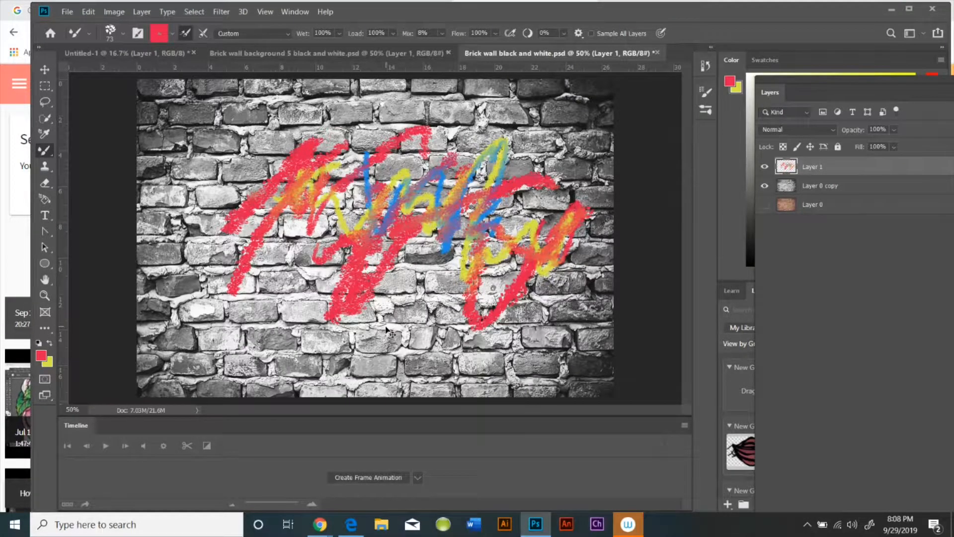
key("ctrl+shift+z")
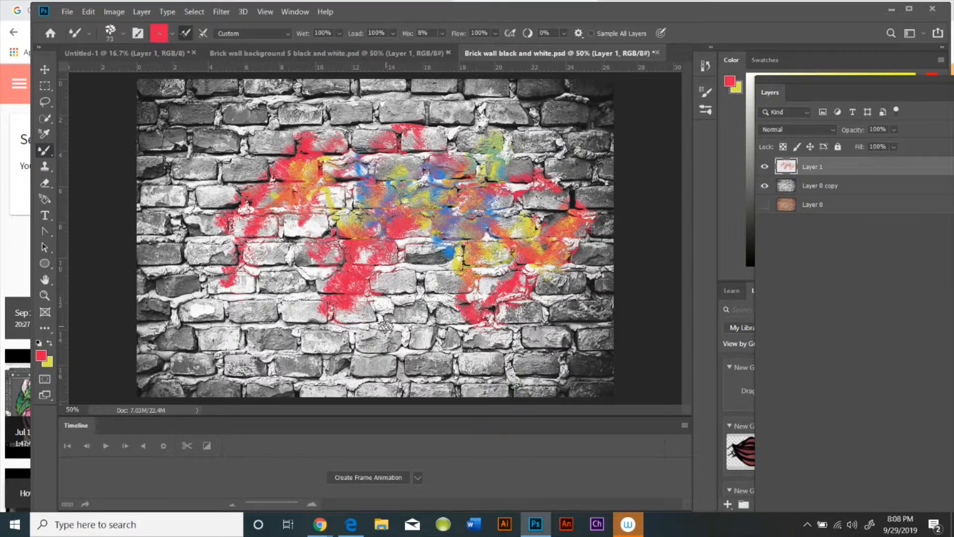
- Show the original brick Layer 0 in place of Layer 0 copy and set Layer 1's blend mode to Darken
left_click(765, 186)
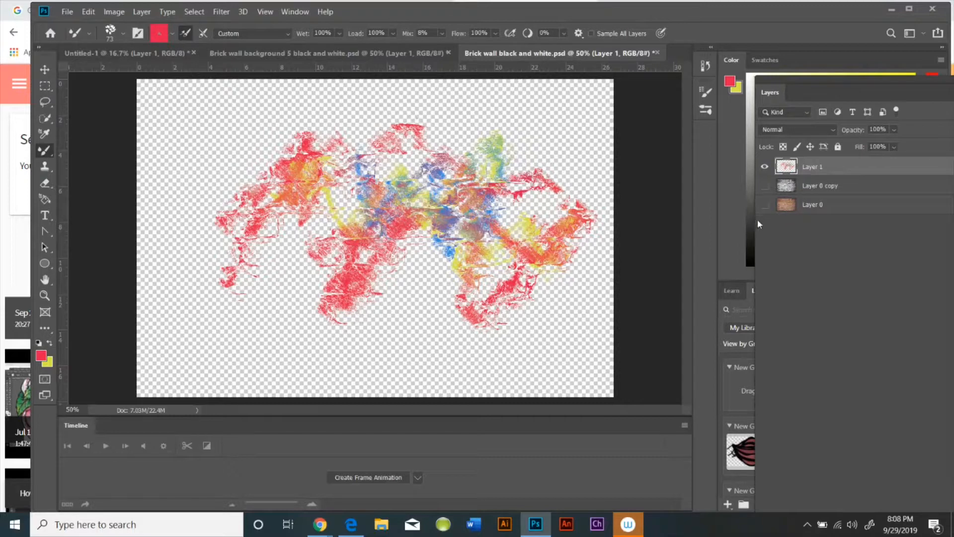
left_click(765, 205)
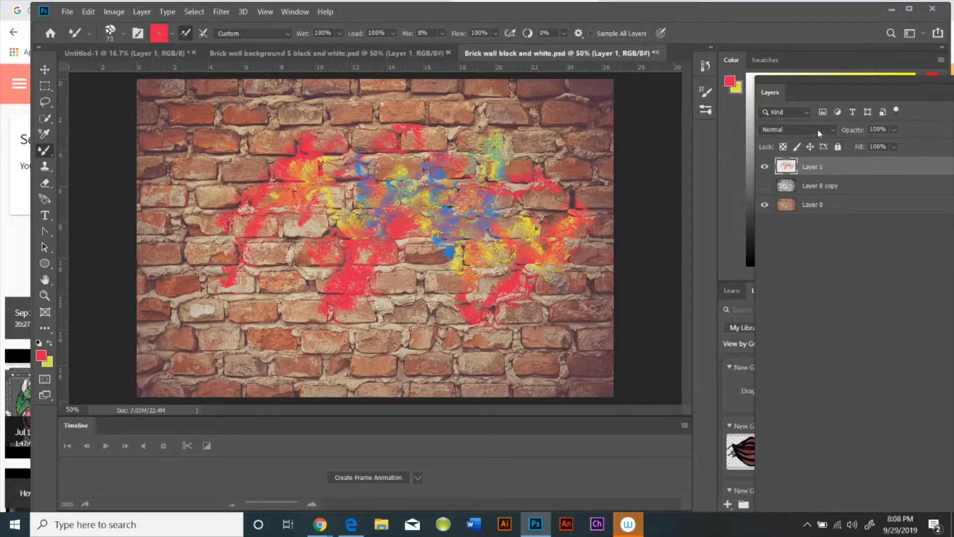
left_click(831, 130)
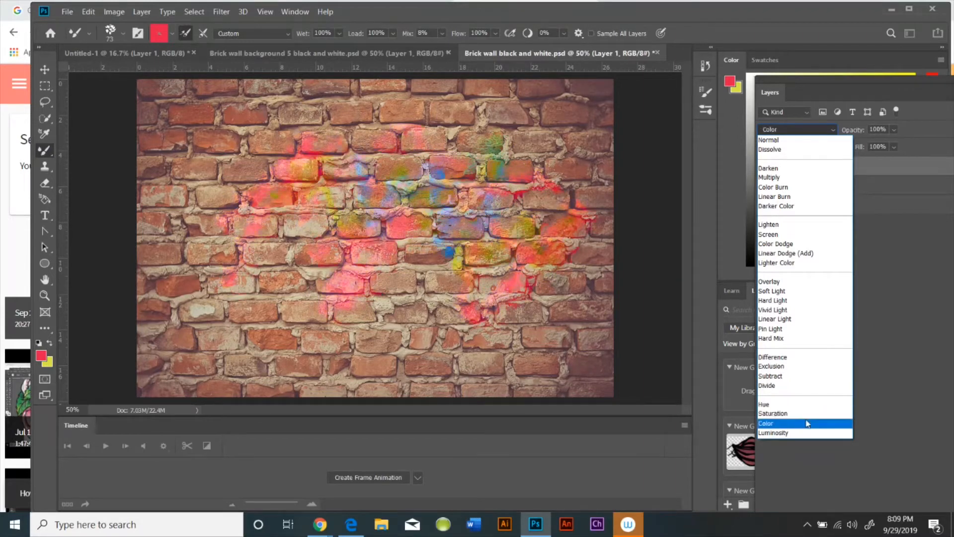
key("Escape")
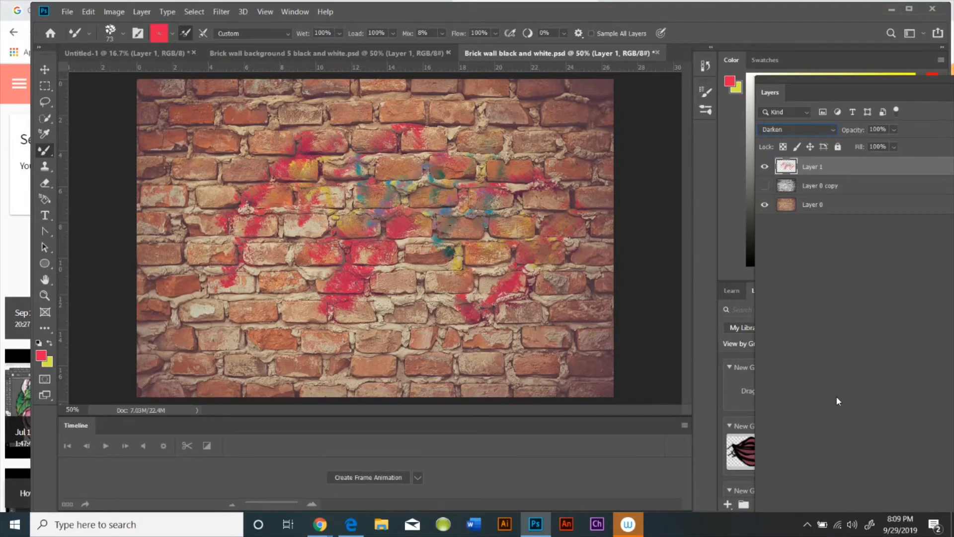